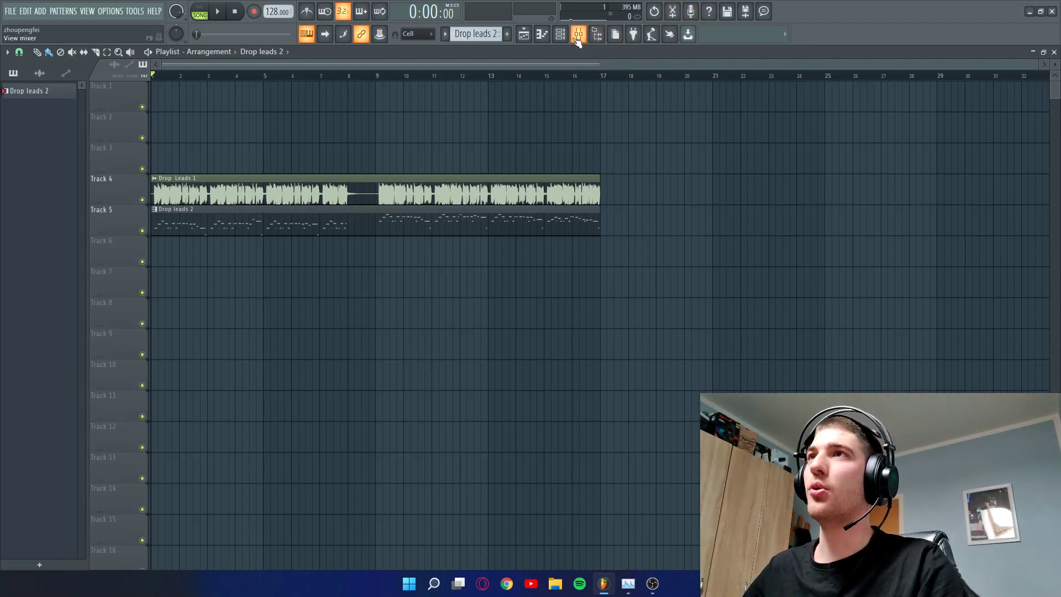
# Play back the drop lead arrangement and inspect the effect slots of the DROP LEADS (SIN FX) and Serum_x64 mixer tracks.
pyautogui.click(220, 11)
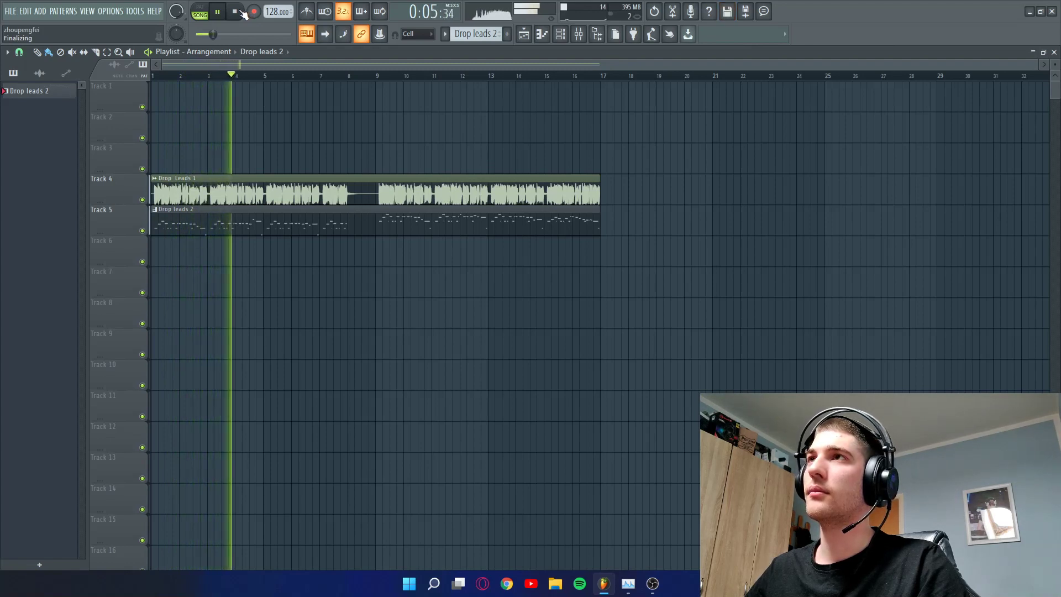
pyautogui.click(241, 11)
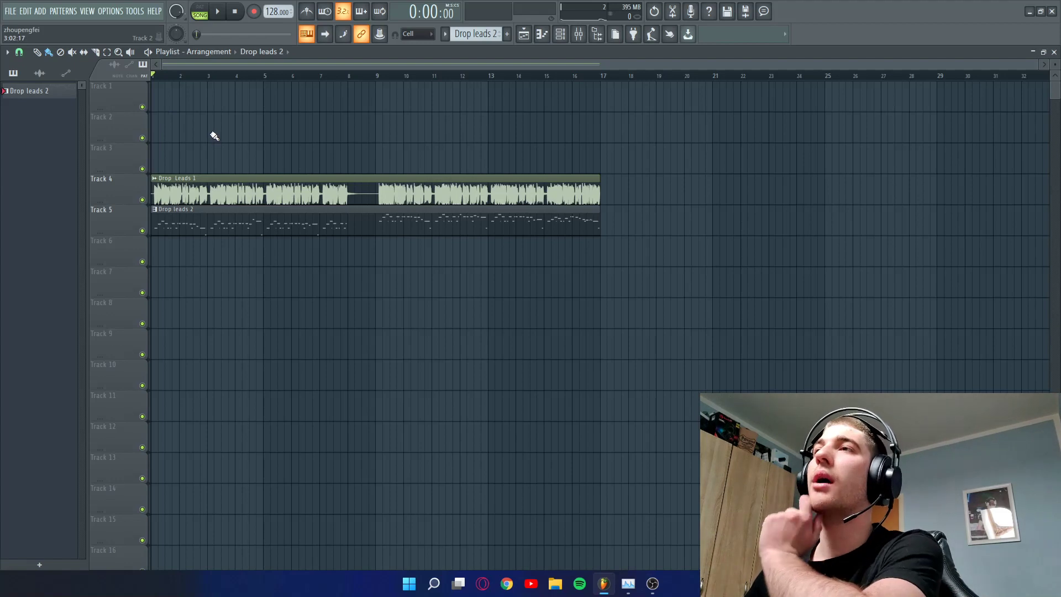
pyautogui.click(580, 36)
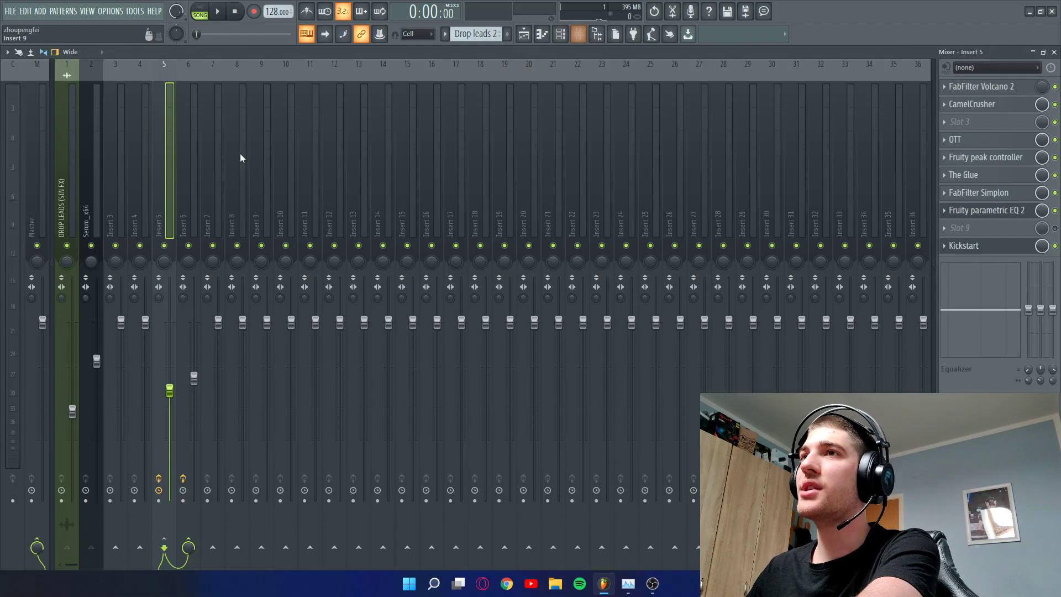
pyautogui.click(78, 185)
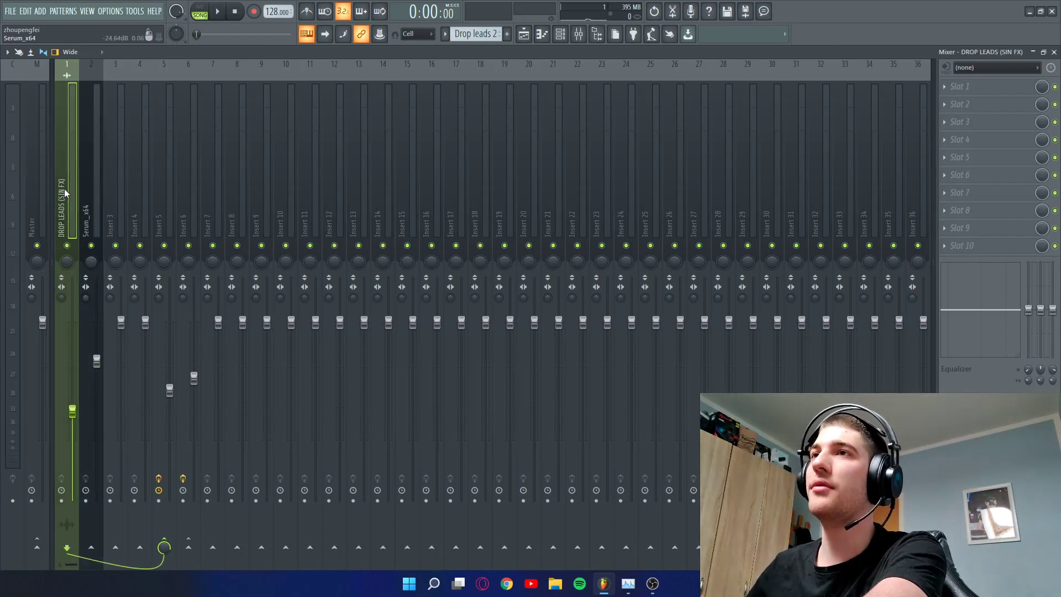
pyautogui.click(84, 189)
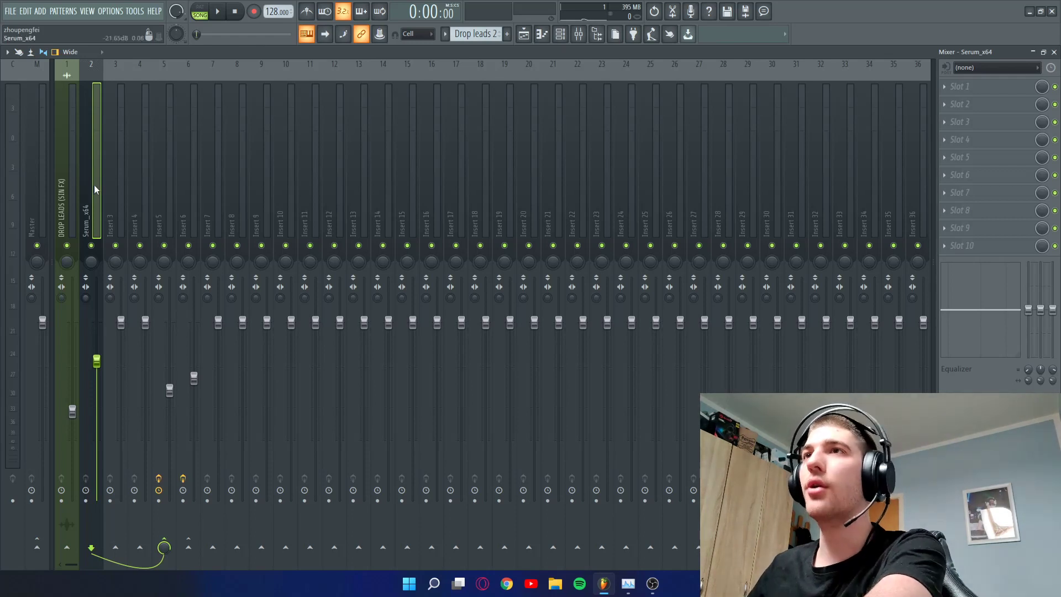
pyautogui.click(73, 188)
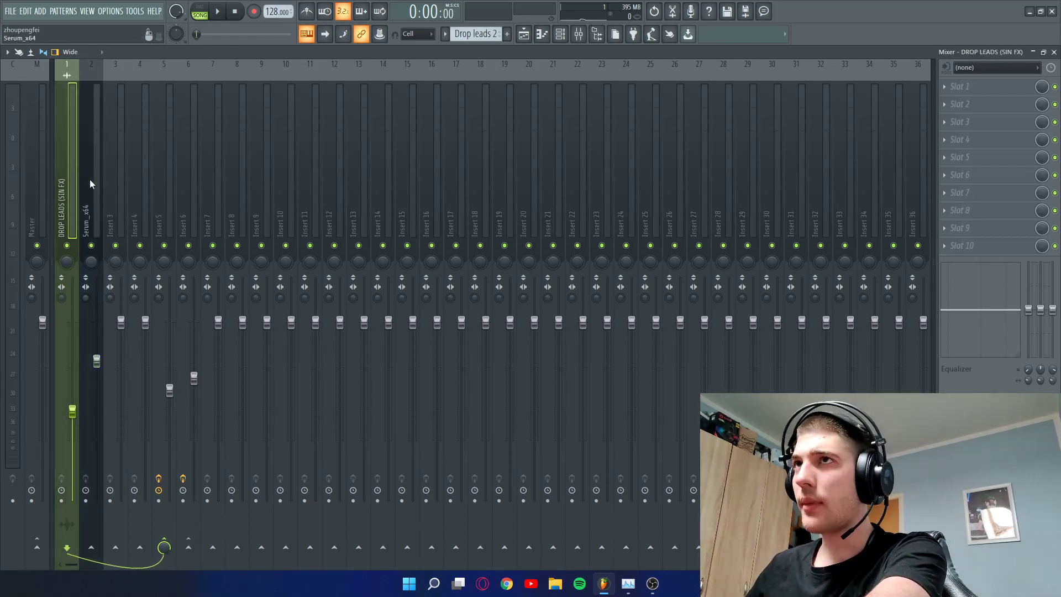
# Rename mixer Insert 5 as MAIN LEAD BUS and colour it pale violet red (#9F355A).
pyautogui.click(155, 194)
pyautogui.rightClick(177, 61)
pyautogui.click(222, 78)
pyautogui.write('MAIN LEAD BUS')
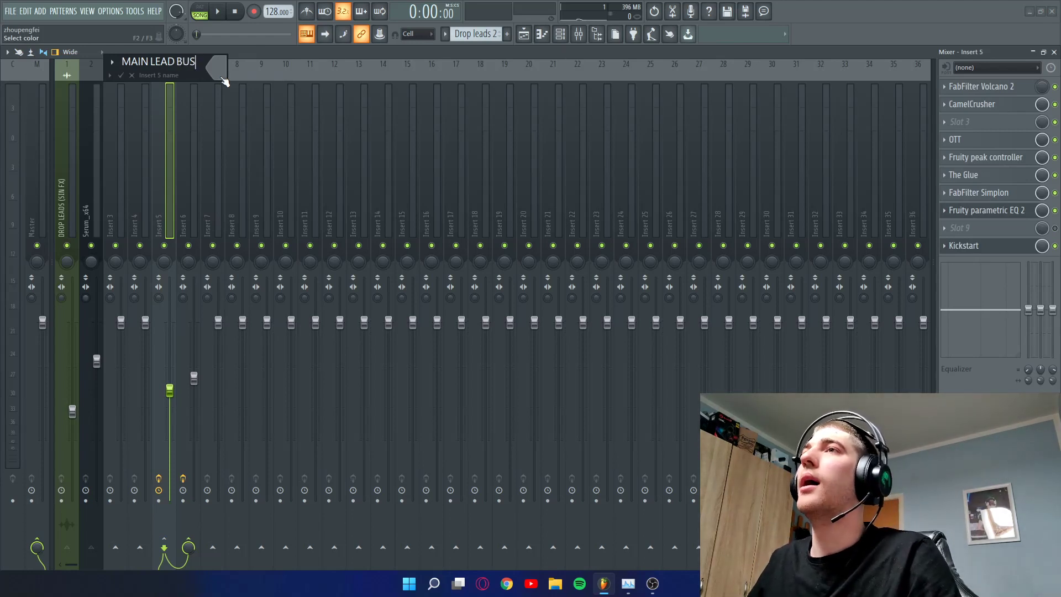
pyautogui.click(222, 78)
pyautogui.click(296, 132)
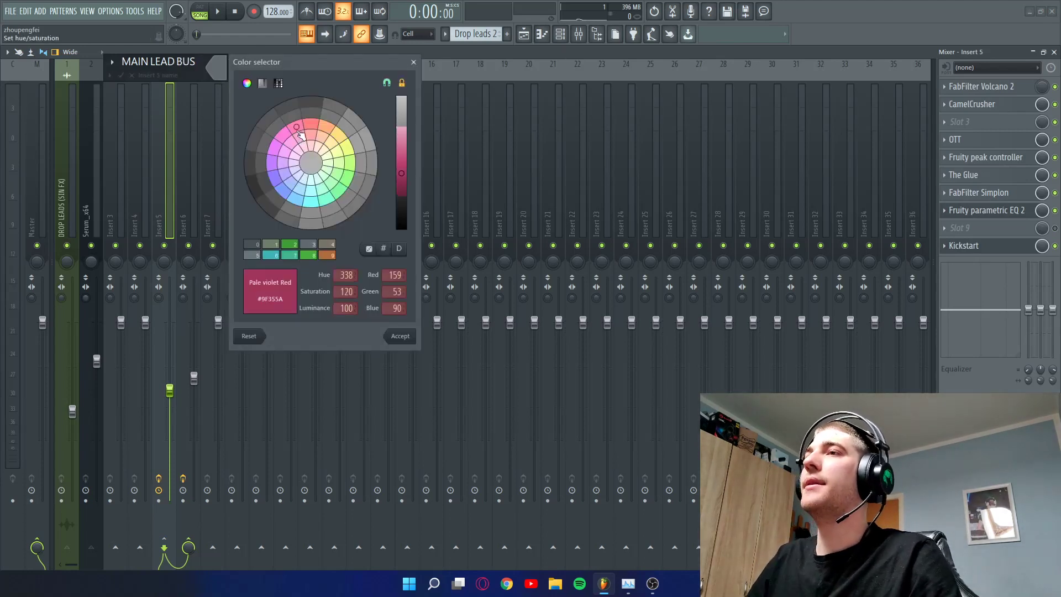
pyautogui.press('Return')
pyautogui.press('Return')
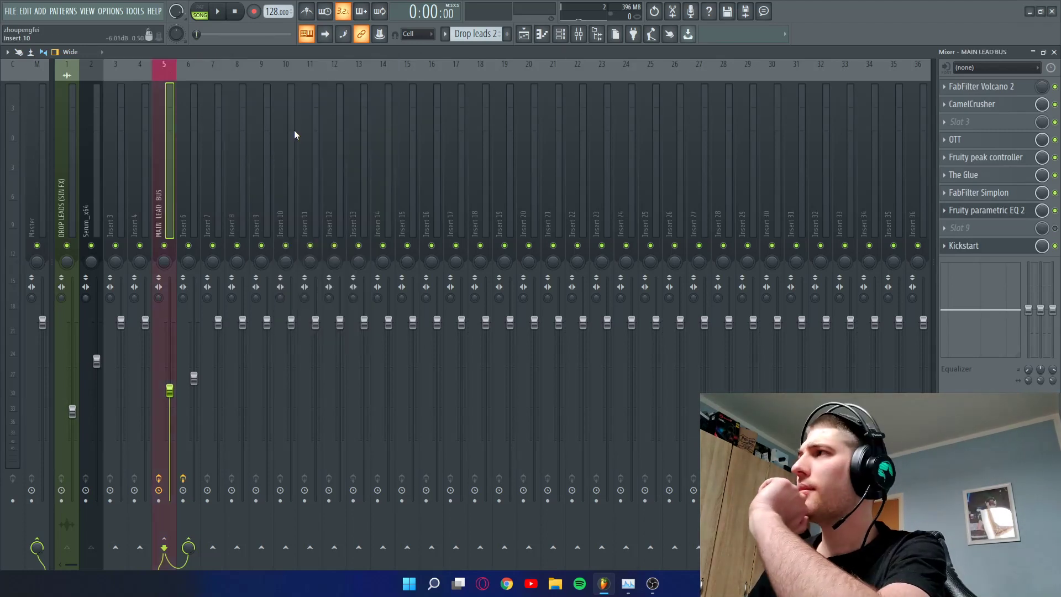
# Examine the CamelCrusher settings on the MAIN LEAD BUS and the plugins available for its empty effect slot 3.
pyautogui.click(981, 108)
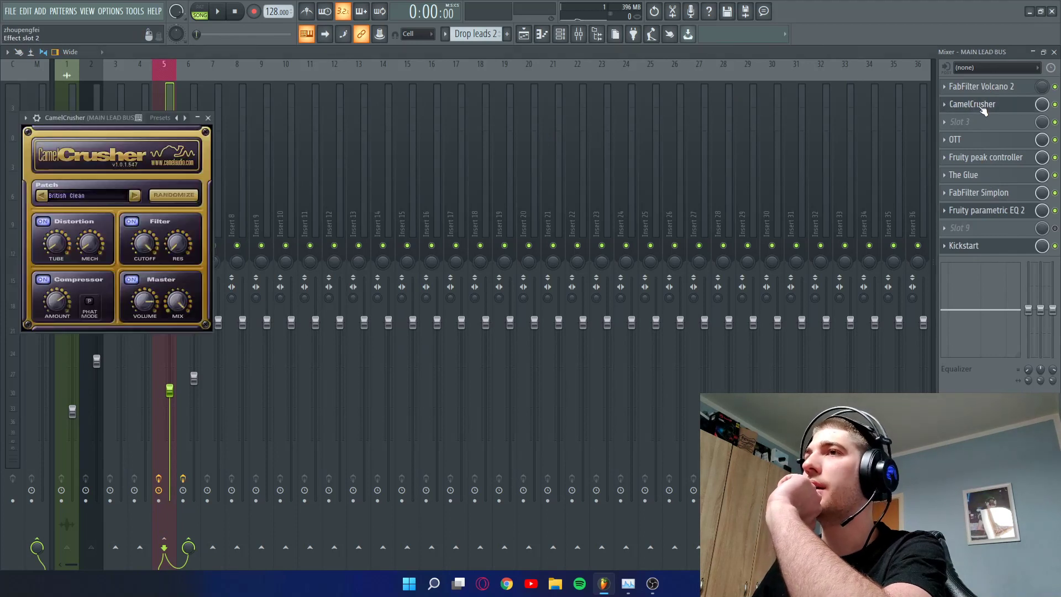
pyautogui.click(208, 118)
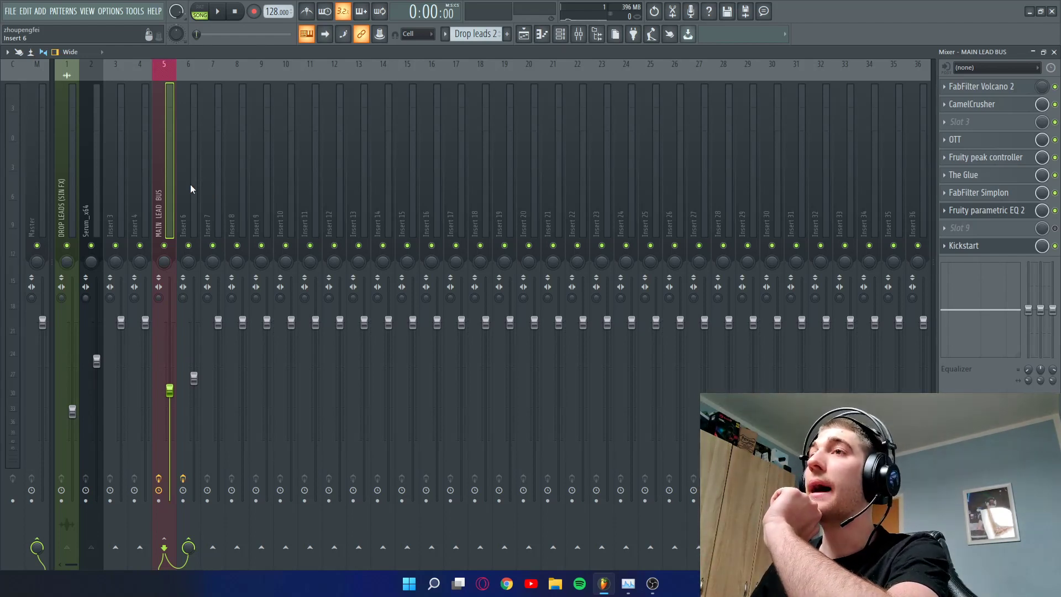
pyautogui.click(945, 126)
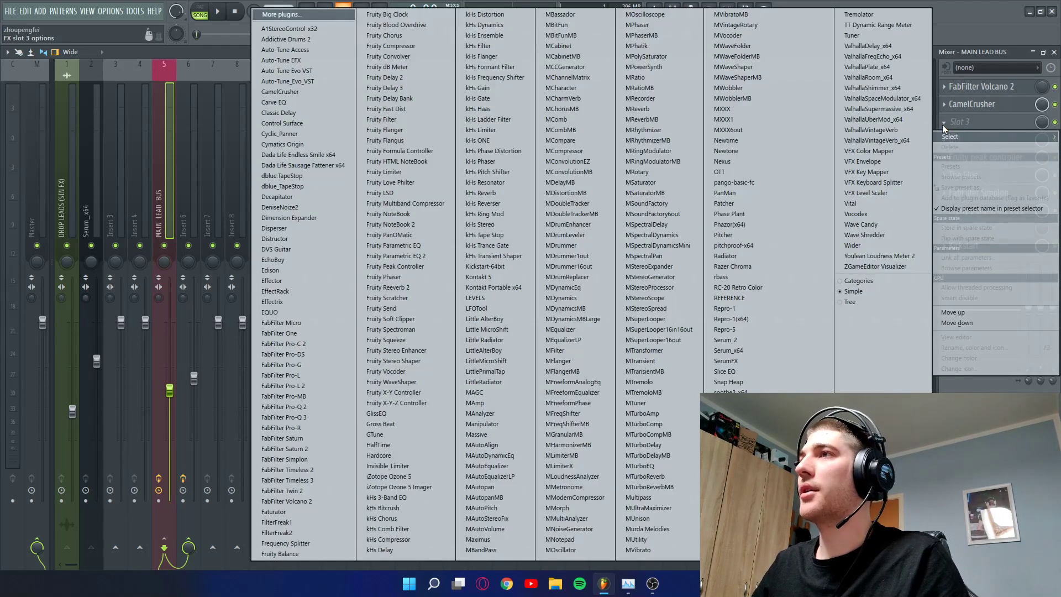
pyautogui.click(943, 125)
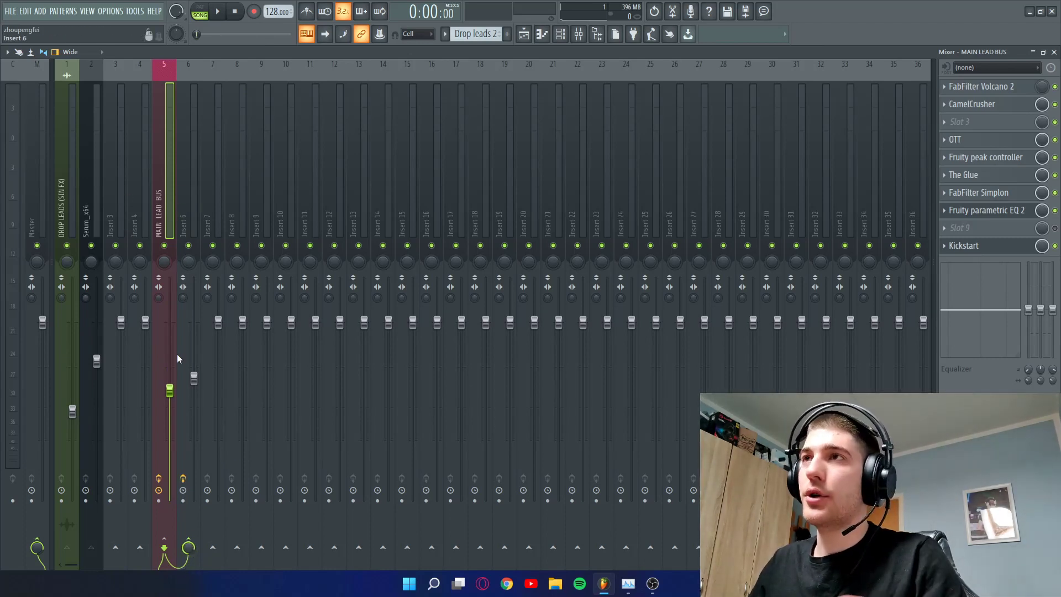
# Rename mixer Insert 6 as Reeverb and colour it green.
pyautogui.rightClick(188, 166)
pyautogui.click(277, 84)
pyautogui.write('Ree')
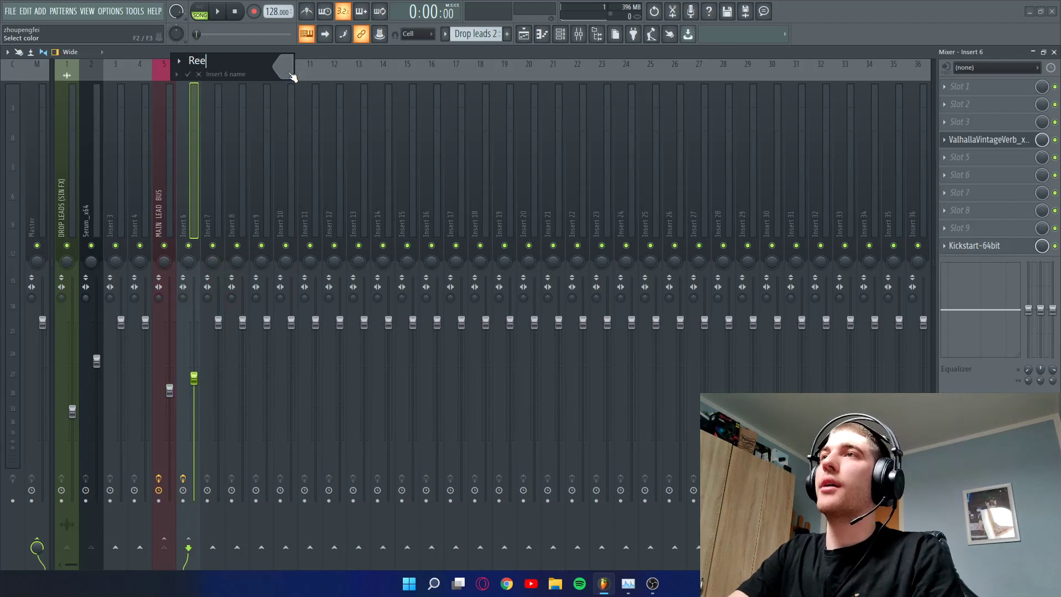
pyautogui.write('verb')
pyautogui.click(288, 70)
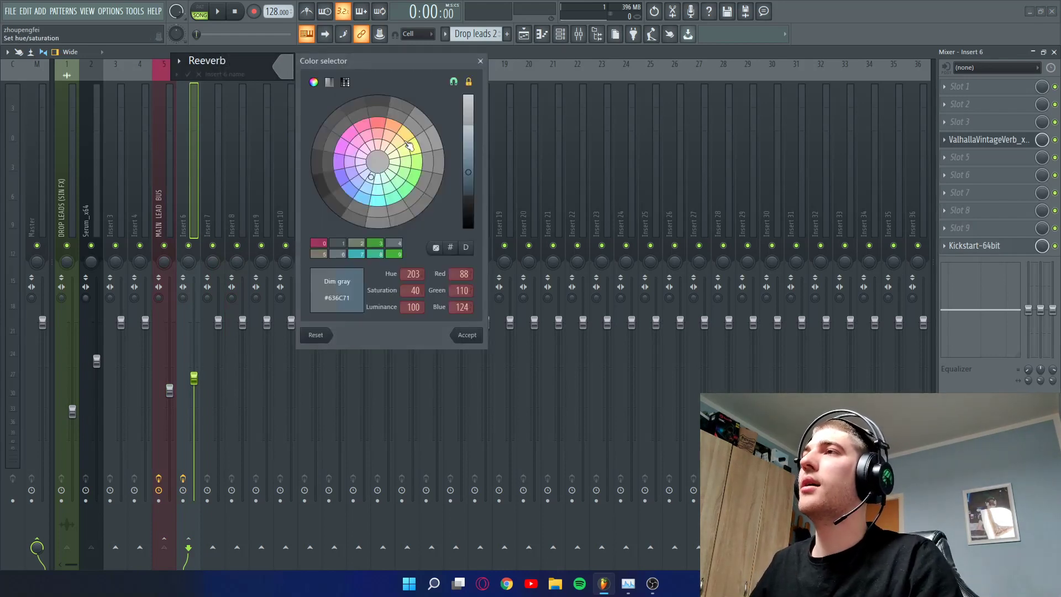
pyautogui.click(409, 168)
pyautogui.press('Return')
pyautogui.press('Return')
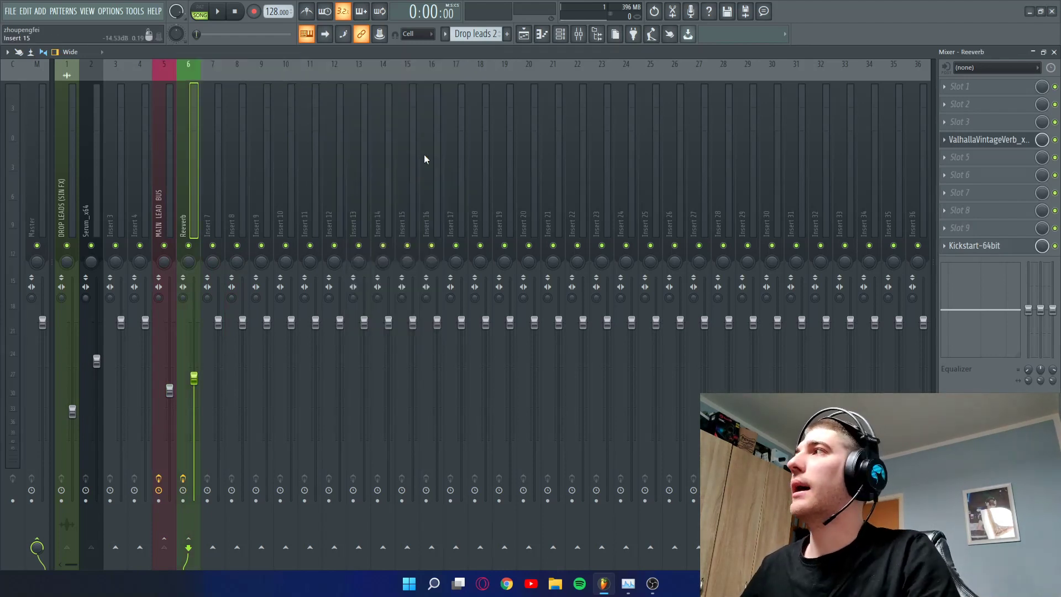
# Compare the MAIN LEAD BUS and Reeverb effect chains and examine the Kickstart-64bit sidechain settings on the Reeverb track.
pyautogui.click(168, 190)
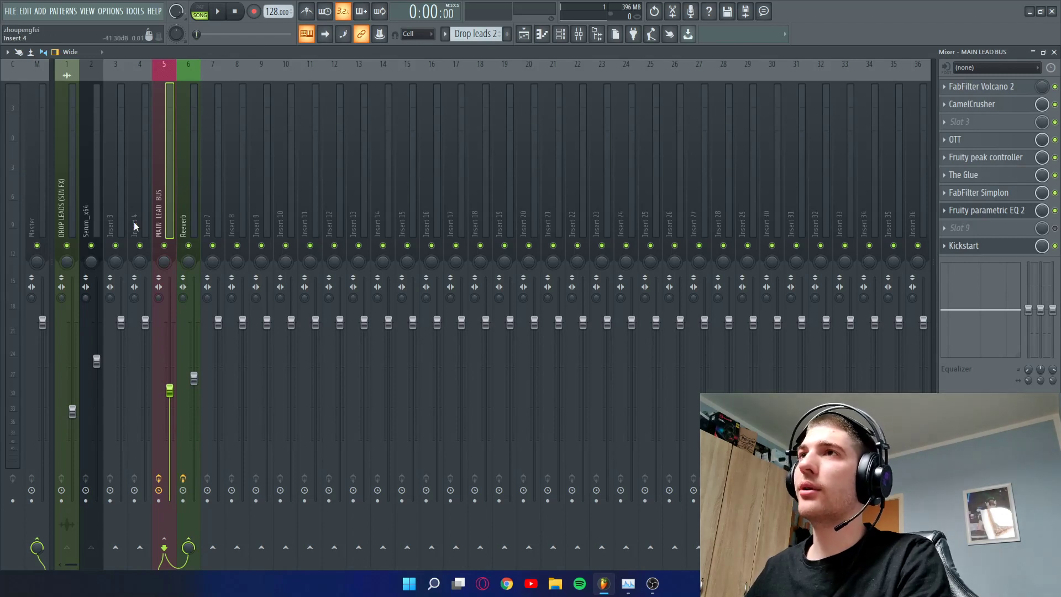
pyautogui.click(184, 210)
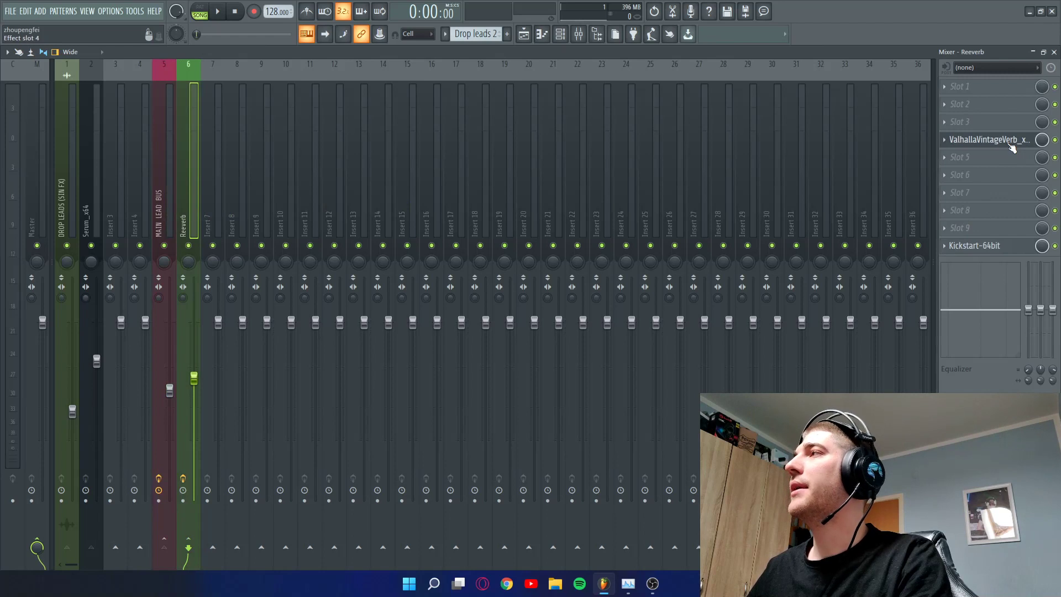
pyautogui.click(1009, 250)
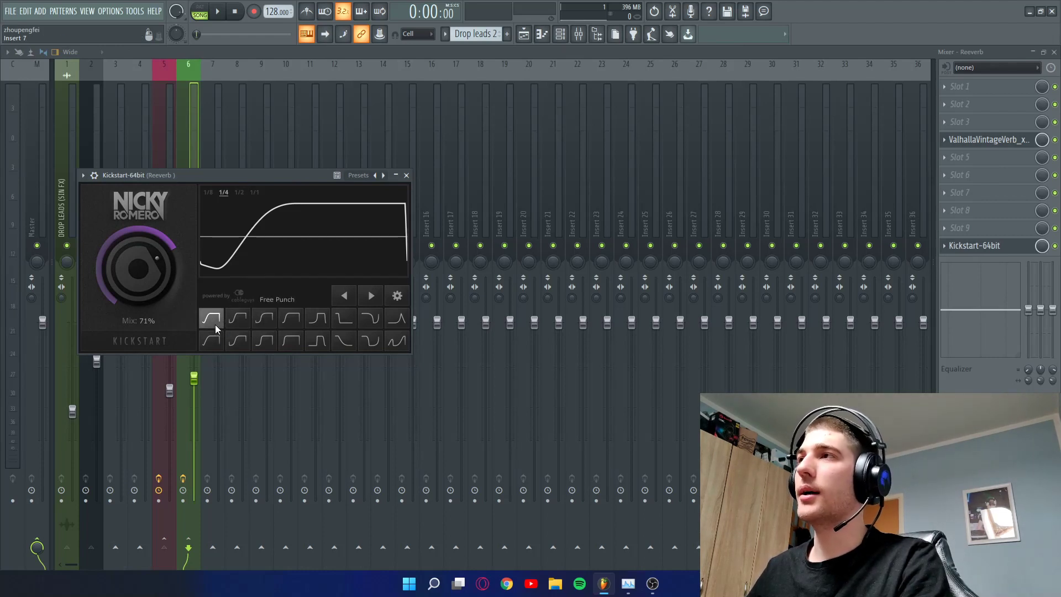
pyautogui.click(406, 175)
# Examine the Kickstart sidechain curve and mix settings on the MAIN LEAD BUS.
pyautogui.click(159, 193)
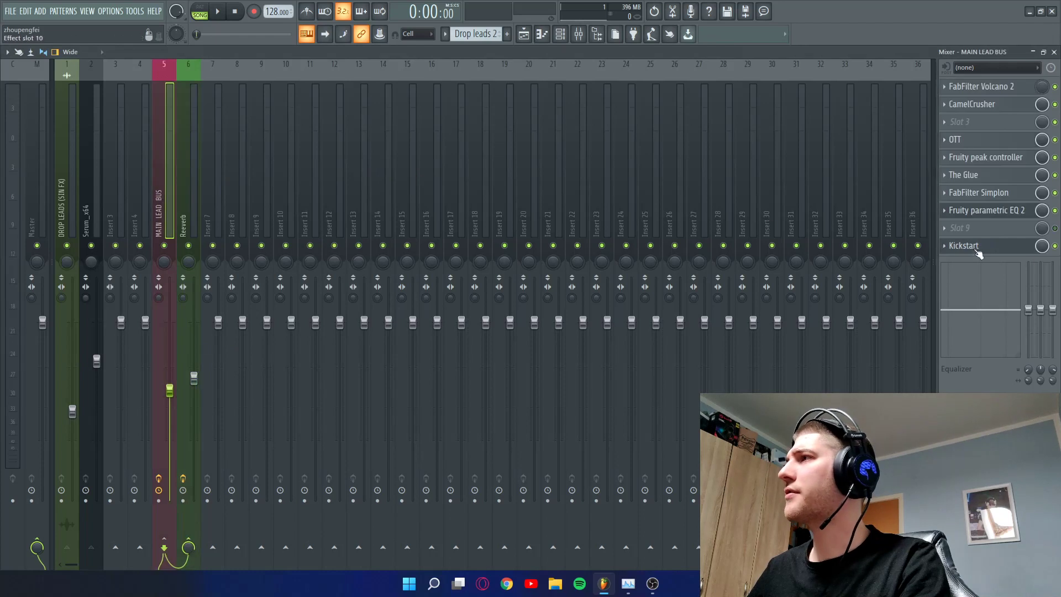
pyautogui.click(1016, 247)
pyautogui.click(154, 262)
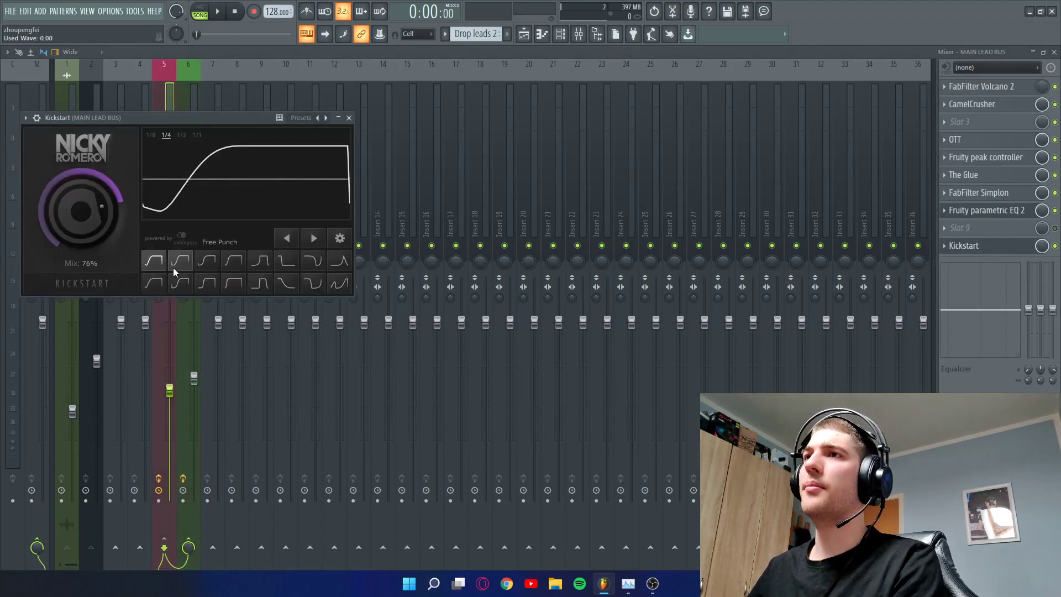
pyautogui.click(348, 119)
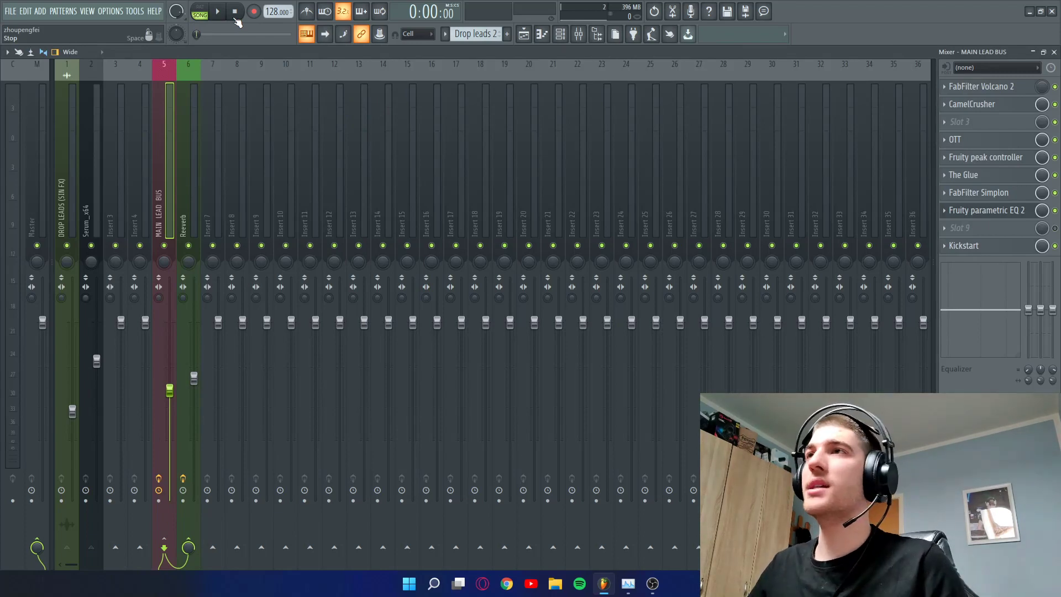
# Open ValhallaVintageVerb on the Reeverb track and play back the song to hear the reverb.
pyautogui.click(191, 169)
pyautogui.click(987, 146)
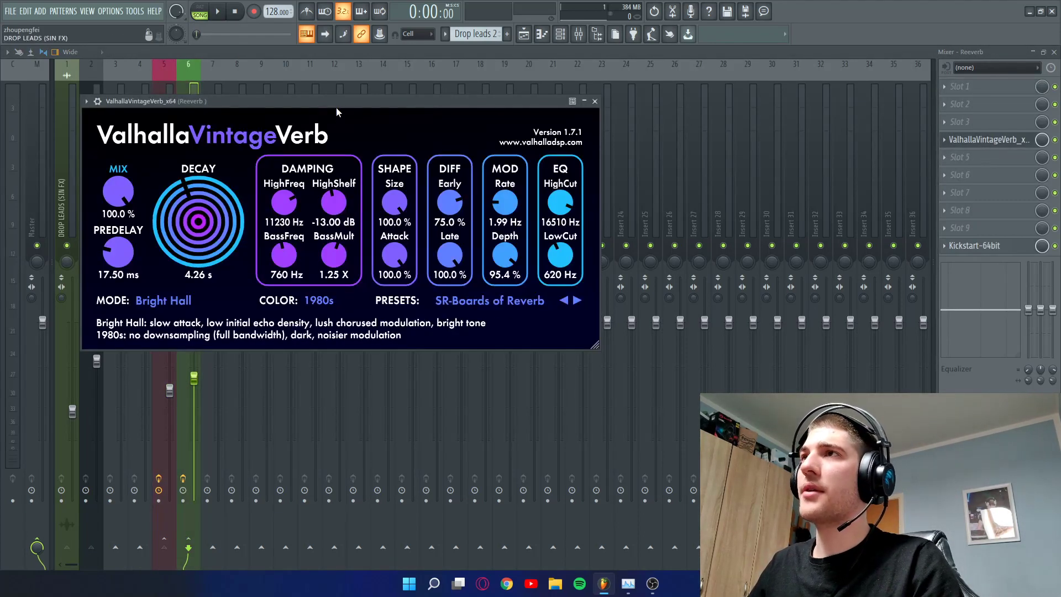
pyautogui.moveTo(336, 103); pyautogui.dragTo(359, 102)
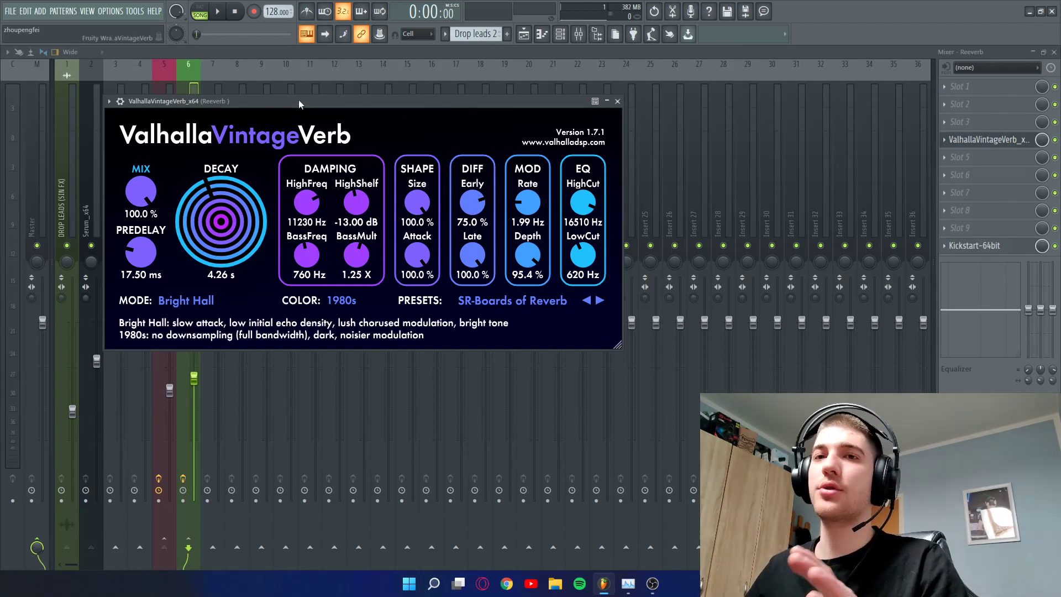
pyautogui.moveTo(313, 104); pyautogui.dragTo(342, 120)
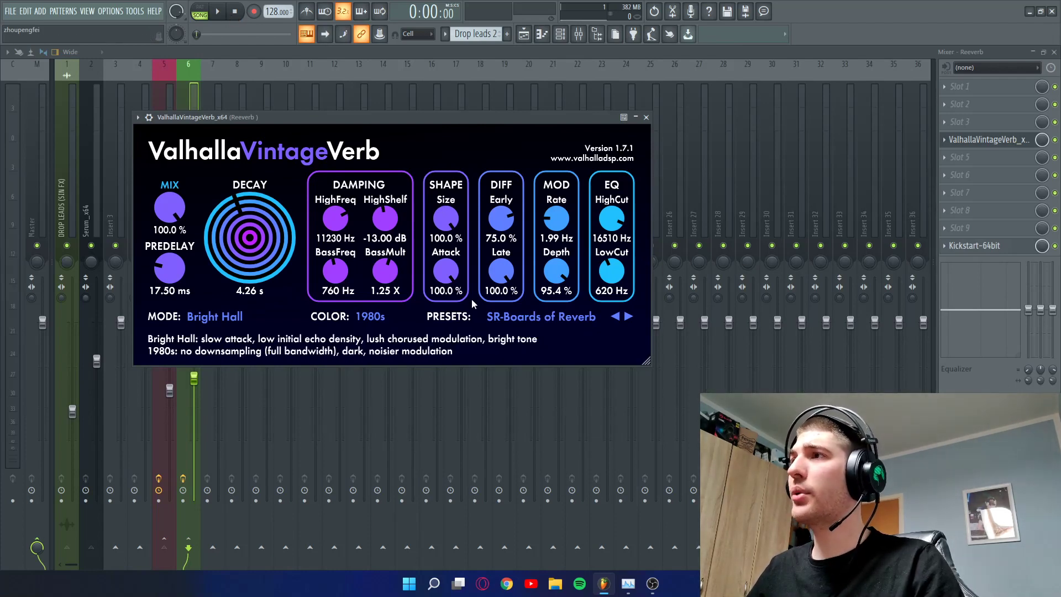
pyautogui.click(220, 12)
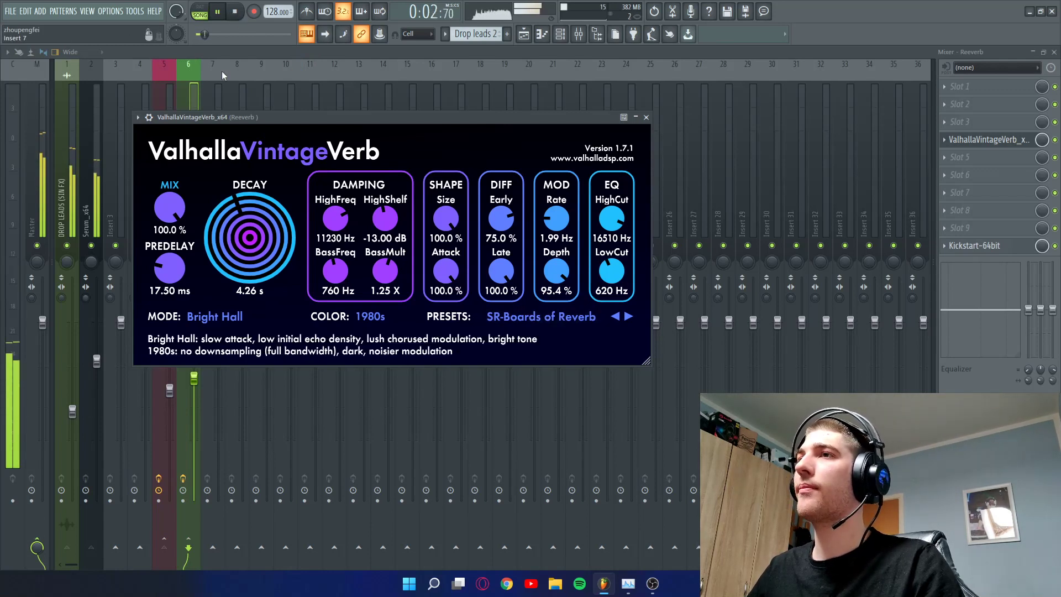
pyautogui.click(236, 11)
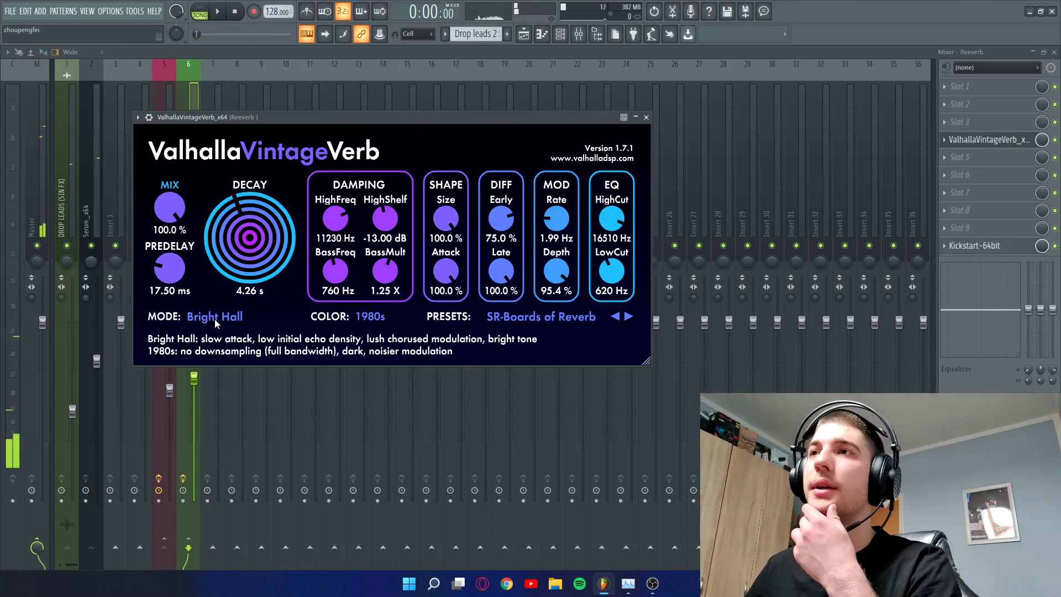
# Set the reverb's predelay to 6.30 ms and decay to 4.14 s, with damping HighFreq at 8660 Hz and BassFreq at 1540 Hz.
pyautogui.moveTo(176, 276); pyautogui.dragTo(176, 288)
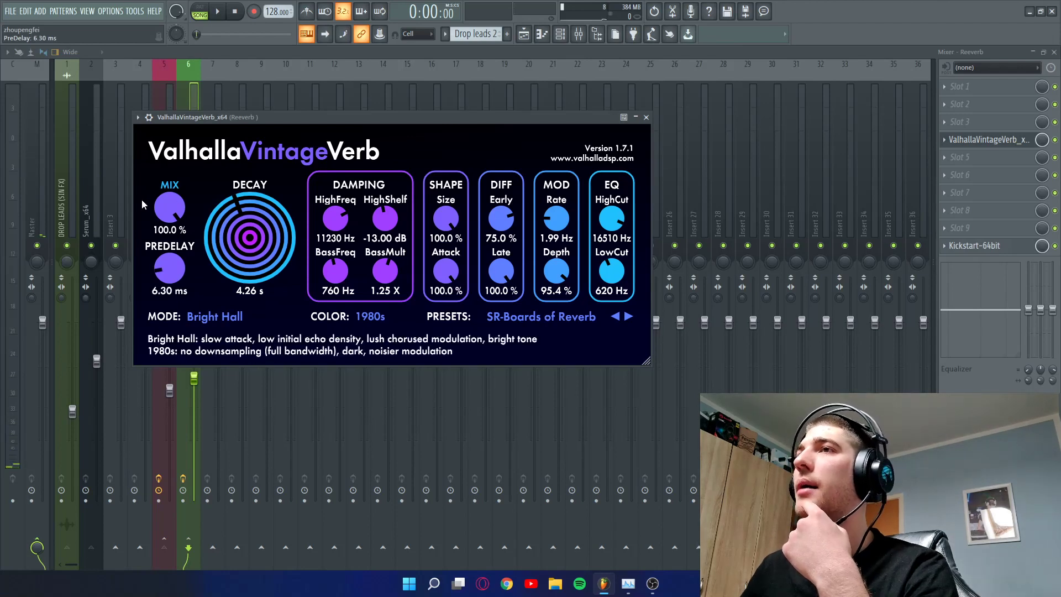
pyautogui.moveTo(250, 244); pyautogui.dragTo(245, 251)
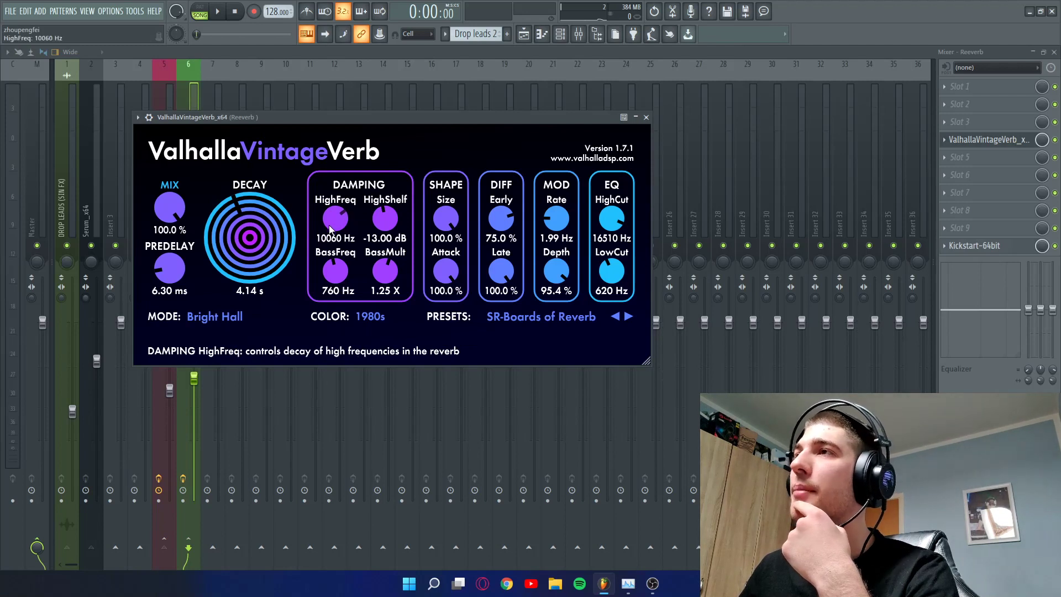
pyautogui.moveTo(329, 235); pyautogui.dragTo(327, 239)
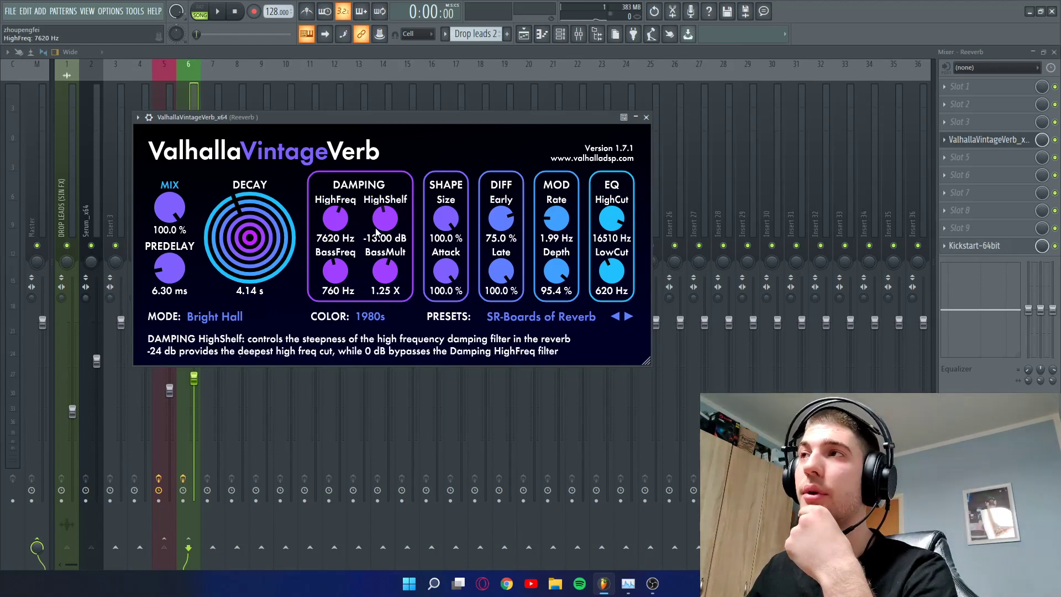
pyautogui.scroll(3, 343, 221)
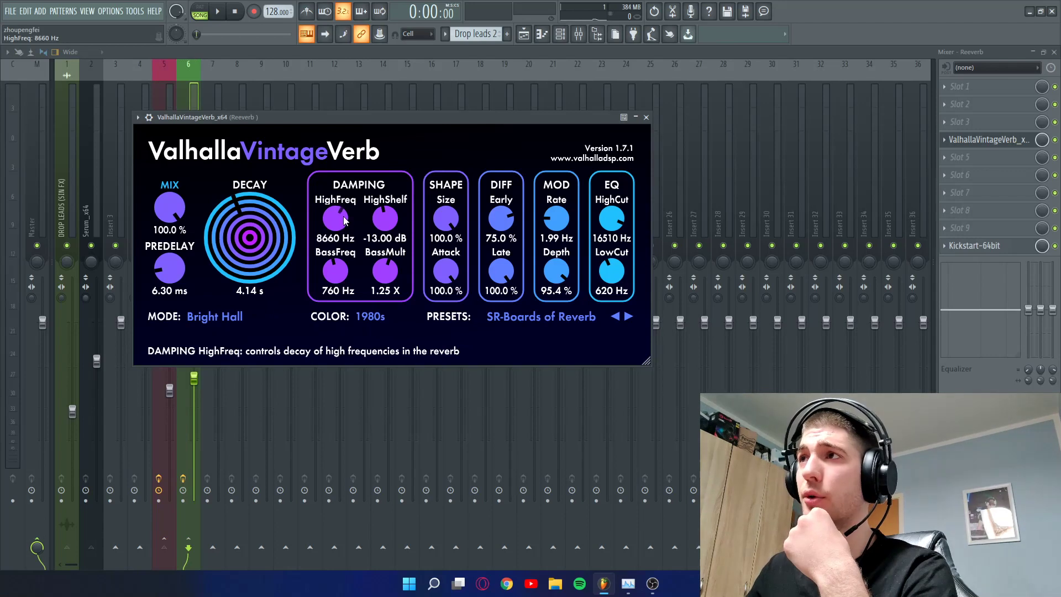
pyautogui.scroll(1, 344, 221)
pyautogui.scroll(5, 336, 271)
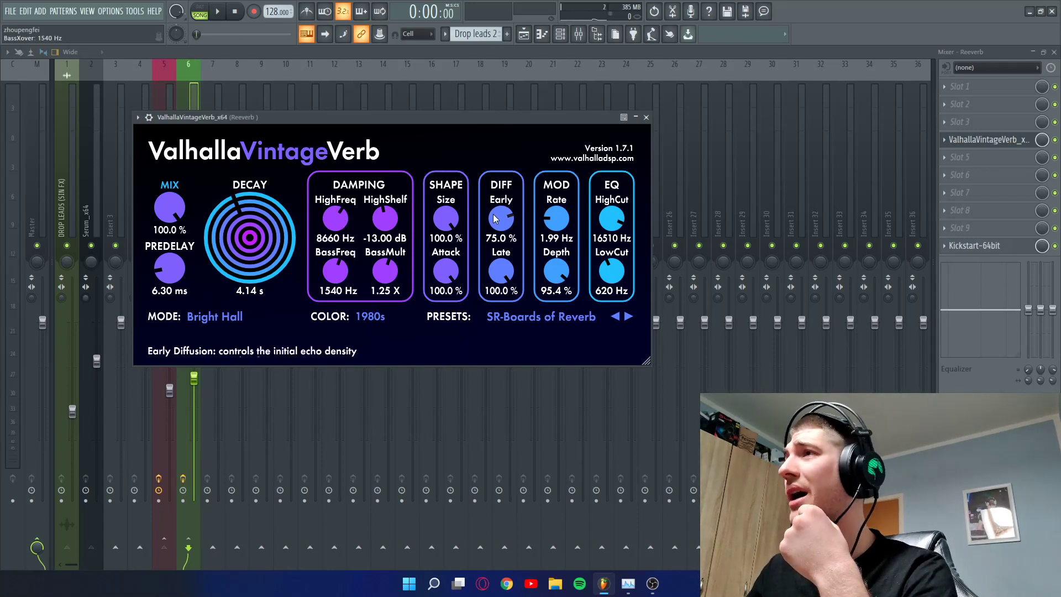
# Set the reverb's early diffusion to 100% and late diffusion to 42.8%.
pyautogui.moveTo(504, 217); pyautogui.dragTo(509, 194)
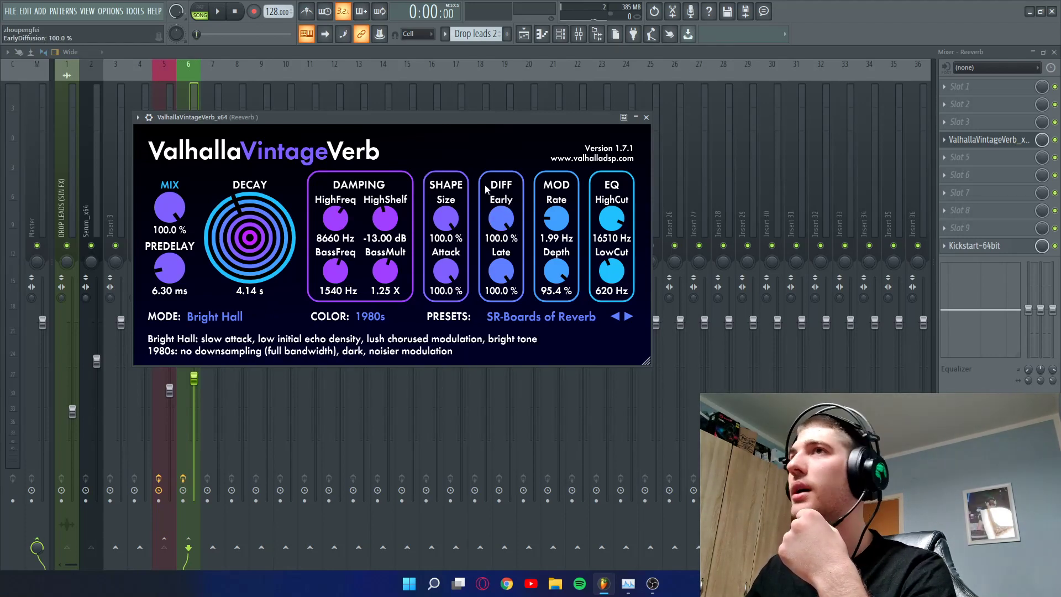
pyautogui.scroll(-8, 501, 277)
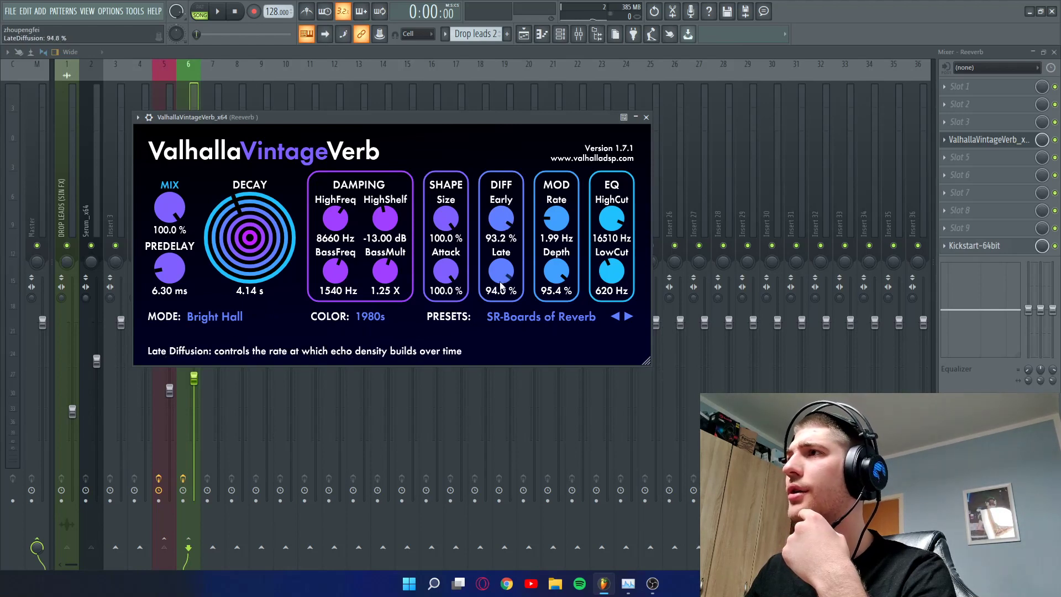
pyautogui.scroll(2, 505, 276)
pyautogui.moveTo(503, 273)
pyautogui.mouseDown()
pyautogui.moveTo(503, 302)
pyautogui.moveTo(504, 274)
pyautogui.mouseUp()
pyautogui.moveTo(504, 213)
pyautogui.mouseDown()
pyautogui.moveTo(507, 222)
pyautogui.moveTo(513, 193)
pyautogui.mouseUp()
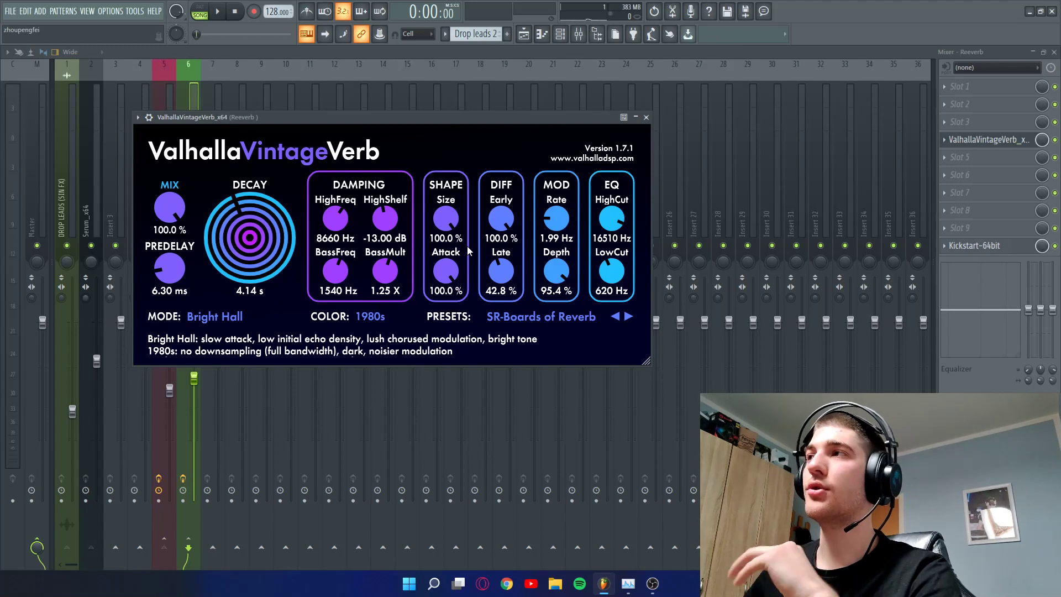
# Set the reverb's color to NOW and keep its mode on Bright Hall after browsing the available modes.
pyautogui.click(377, 319)
pyautogui.click(355, 345)
pyautogui.click(221, 312)
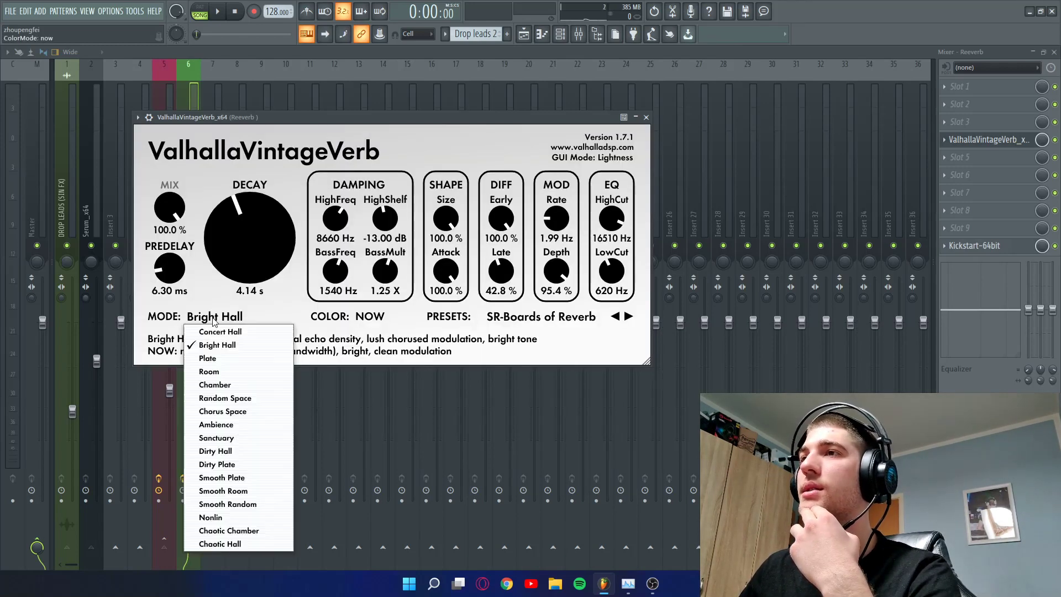
pyautogui.click(243, 343)
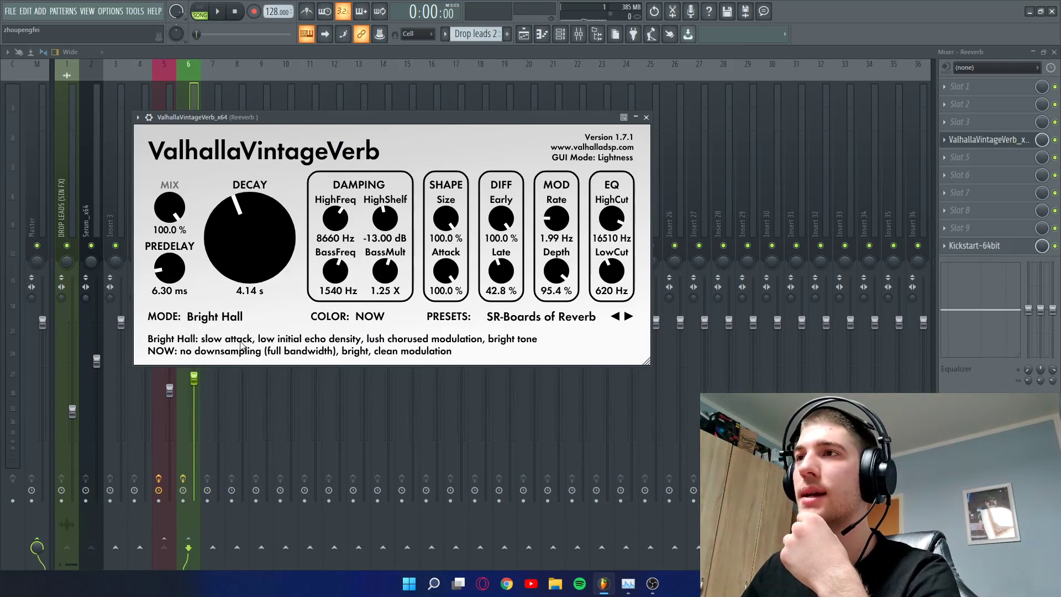
pyautogui.click(241, 325)
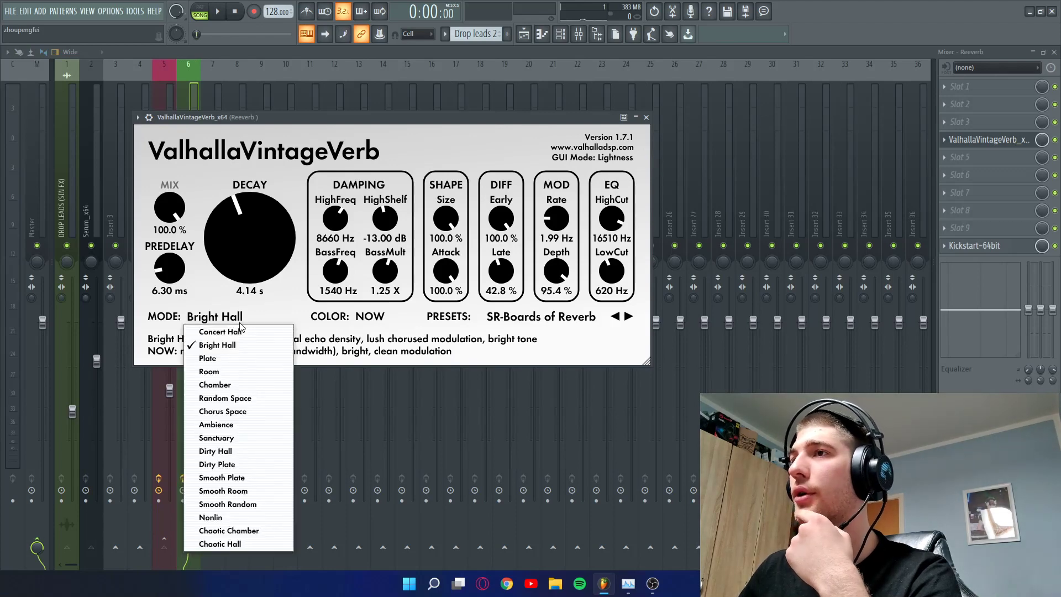
pyautogui.click(238, 330)
pyautogui.click(234, 329)
pyautogui.click(237, 346)
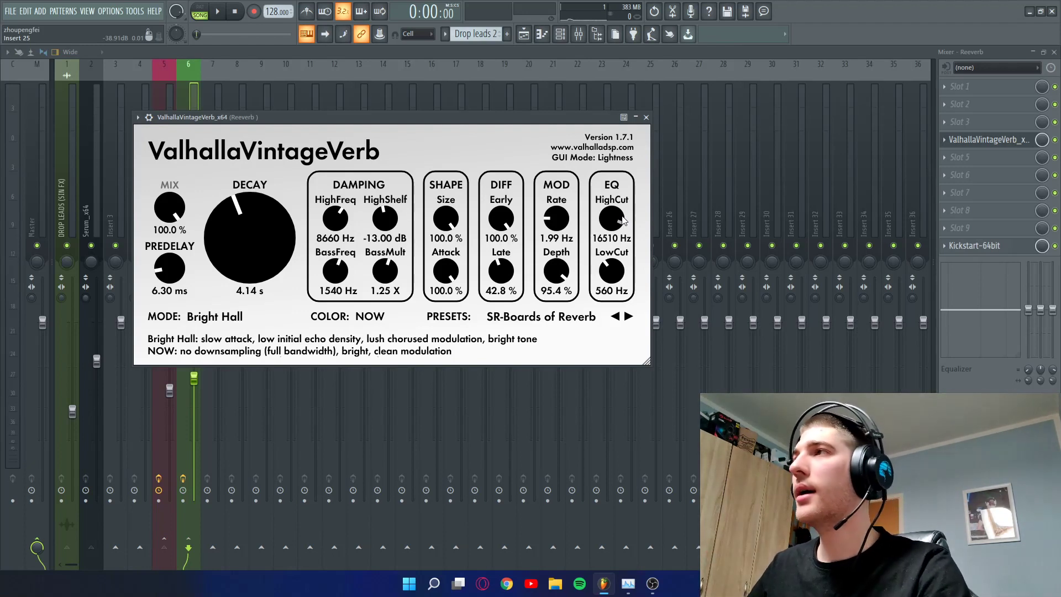
# Set the reverb's EQ LowCut to 560 Hz and HighCut to 20000 Hz, and compare a Size of 61.2% with 100%.
pyautogui.scroll(2, 609, 232)
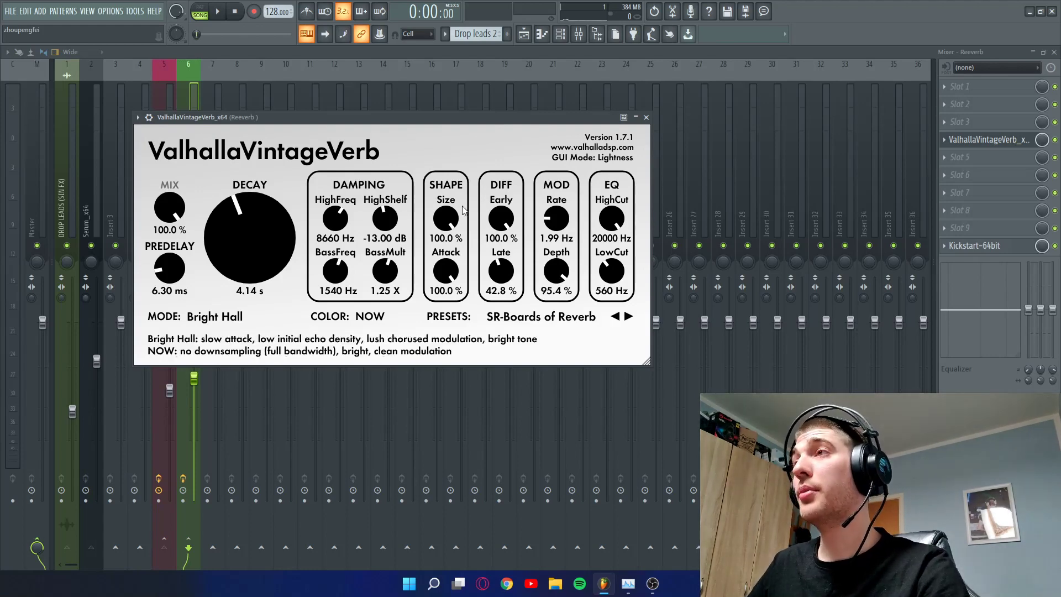
pyautogui.moveTo(454, 220); pyautogui.dragTo(447, 270)
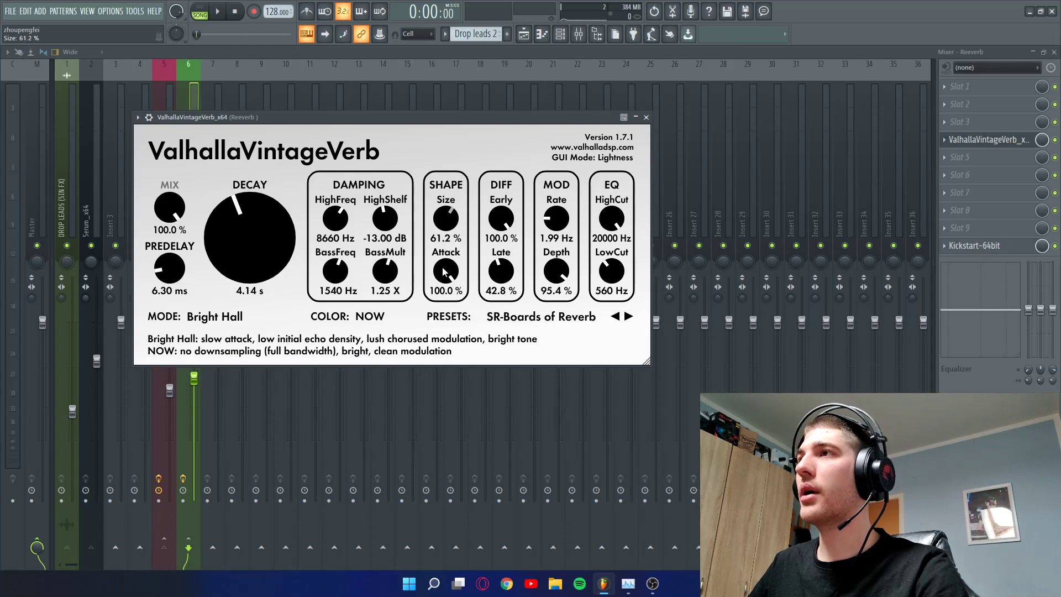
pyautogui.moveTo(445, 270); pyautogui.dragTo(448, 229)
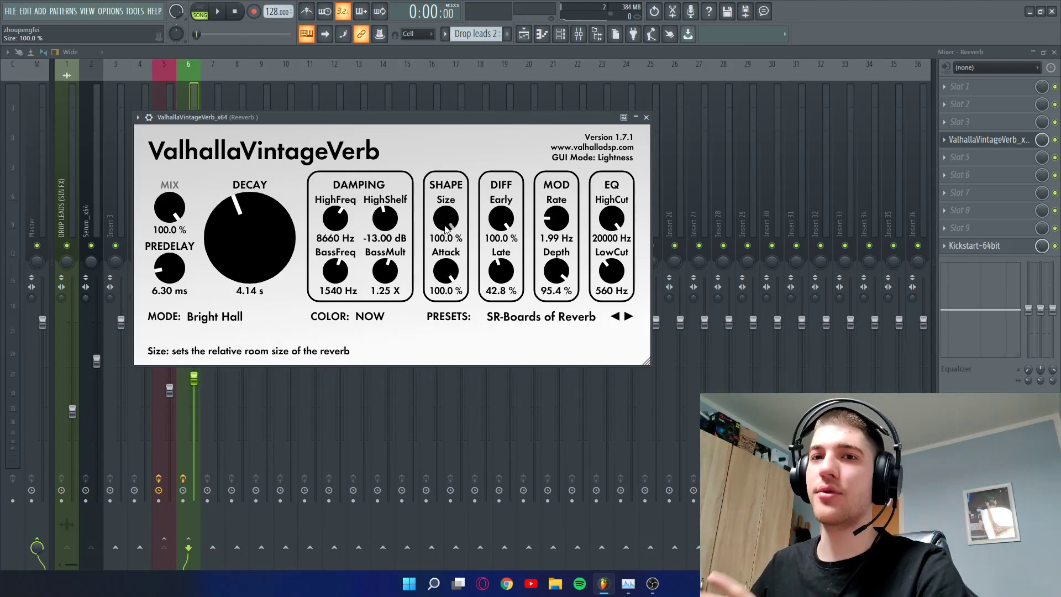
# Play back the song to hear the adjusted reverb, stop it and close the ValhallaVintageVerb window.
pyautogui.click(235, 11)
pyautogui.click(219, 11)
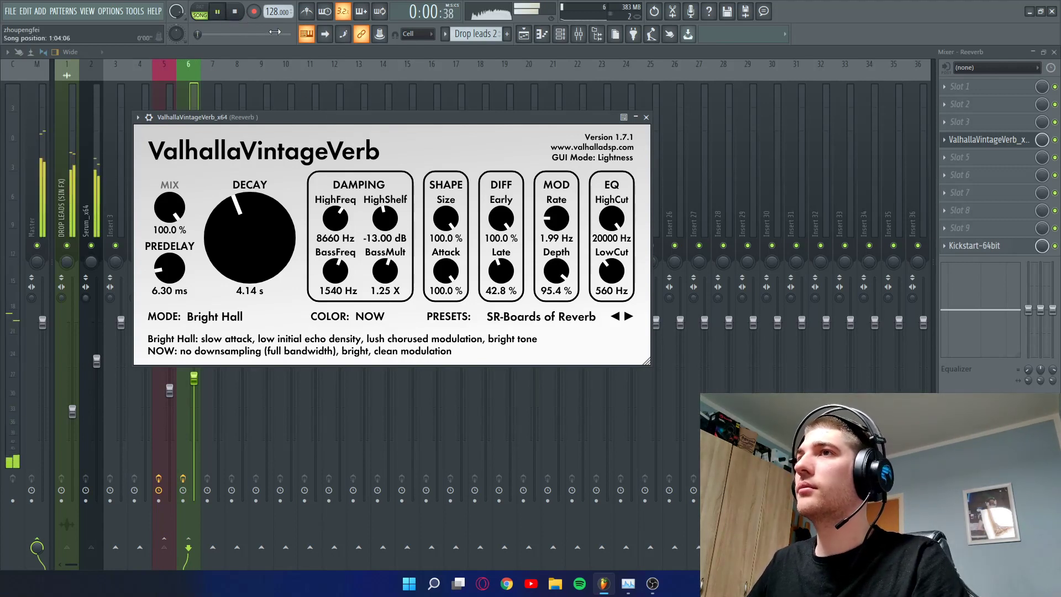
pyautogui.click(237, 15)
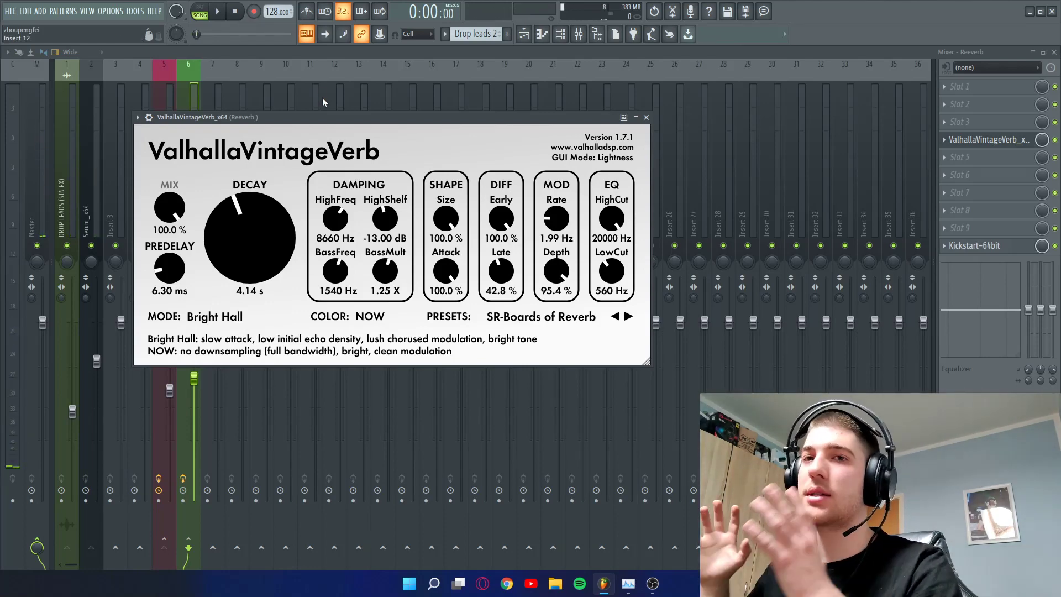
pyautogui.click(647, 117)
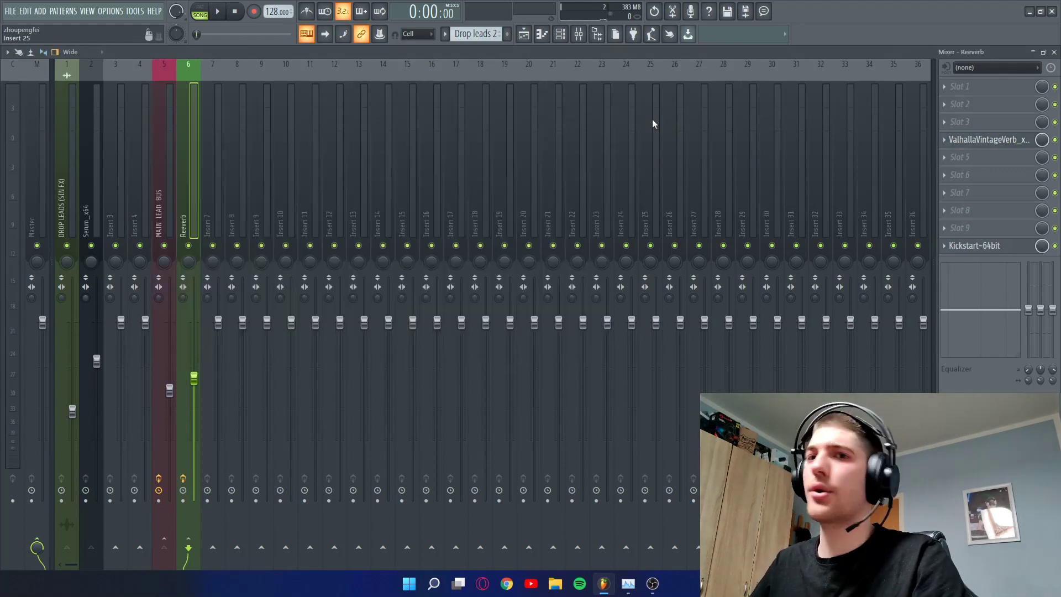
# Insert FabFilter Pro-Q 3 in slot 7 of the Reeverb track with a Brickwall low cut at 325.61 Hz.
pyautogui.click(969, 193)
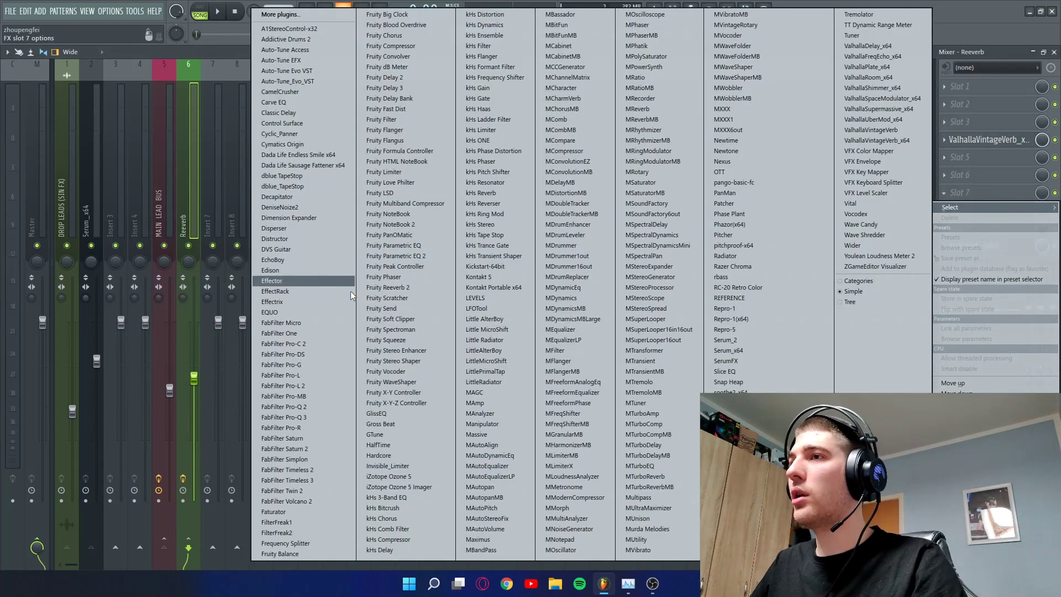
pyautogui.click(302, 416)
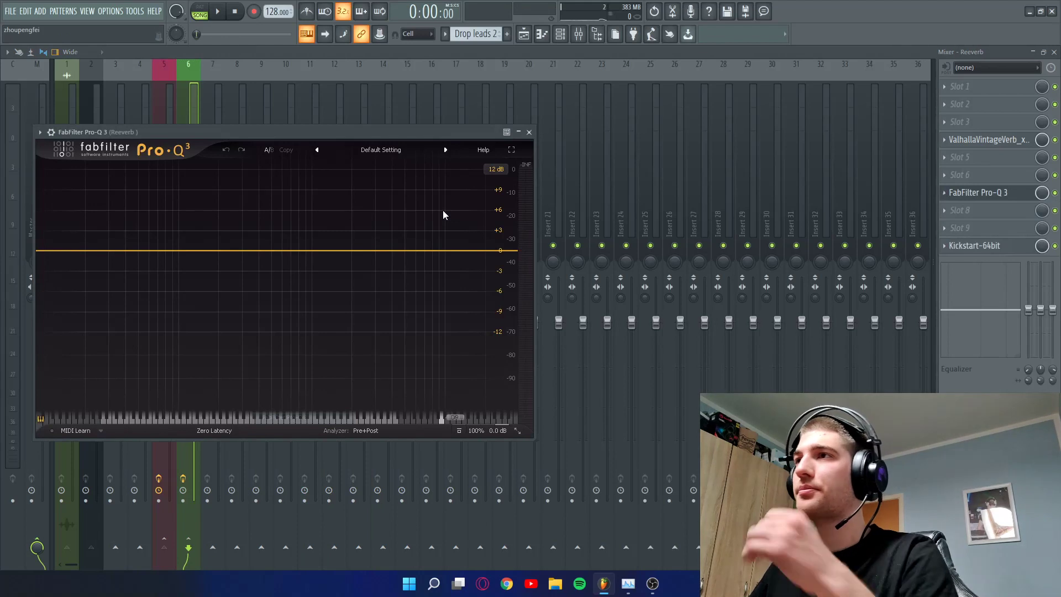
pyautogui.moveTo(70, 252); pyautogui.dragTo(71, 257)
pyautogui.click(74, 382)
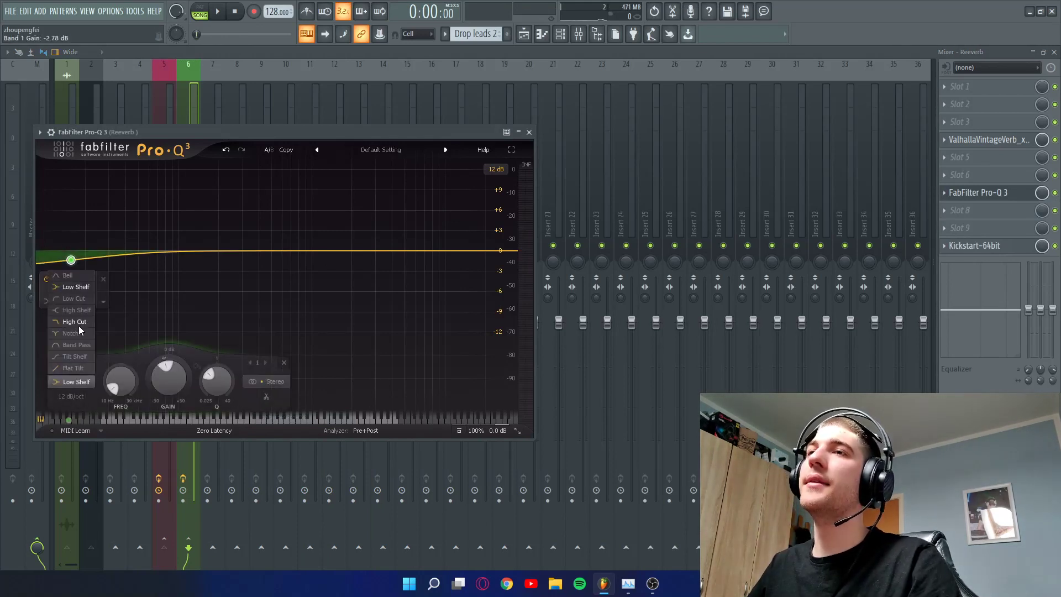
pyautogui.click(76, 300)
pyautogui.click(71, 396)
pyautogui.click(74, 383)
pyautogui.moveTo(87, 209); pyautogui.dragTo(268, 211)
pyautogui.moveTo(251, 251); pyautogui.dragTo(247, 250)
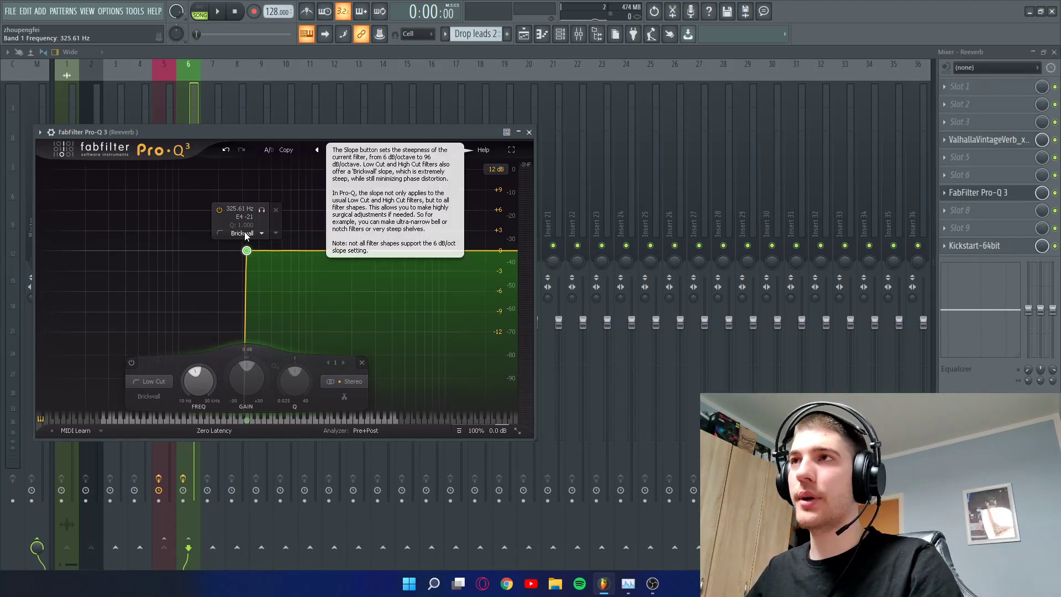
# Play back the song to hear the low cut on the reverb.
pyautogui.press('space')
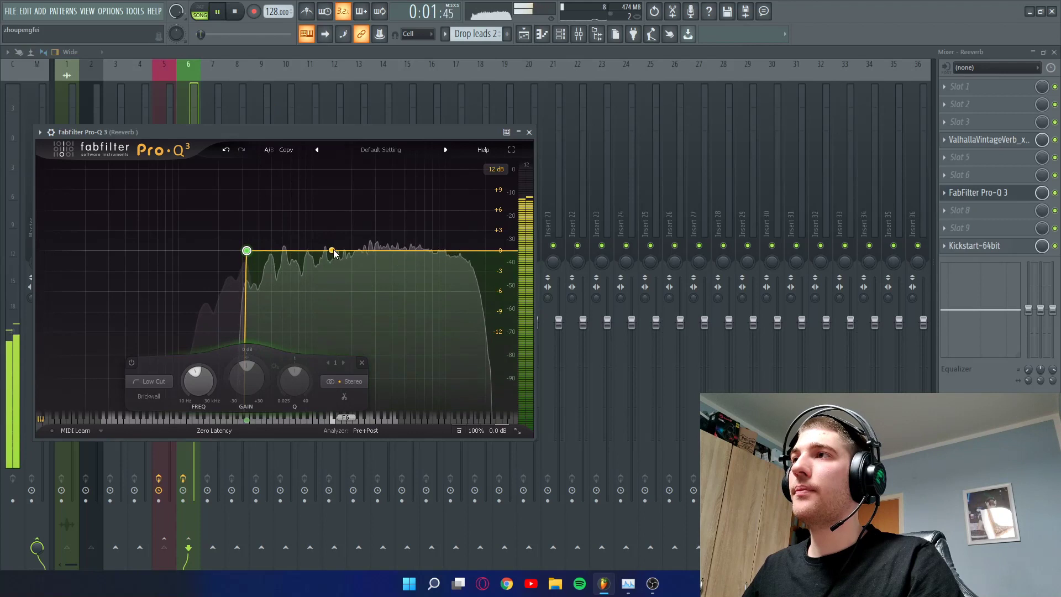
pyautogui.click(364, 267)
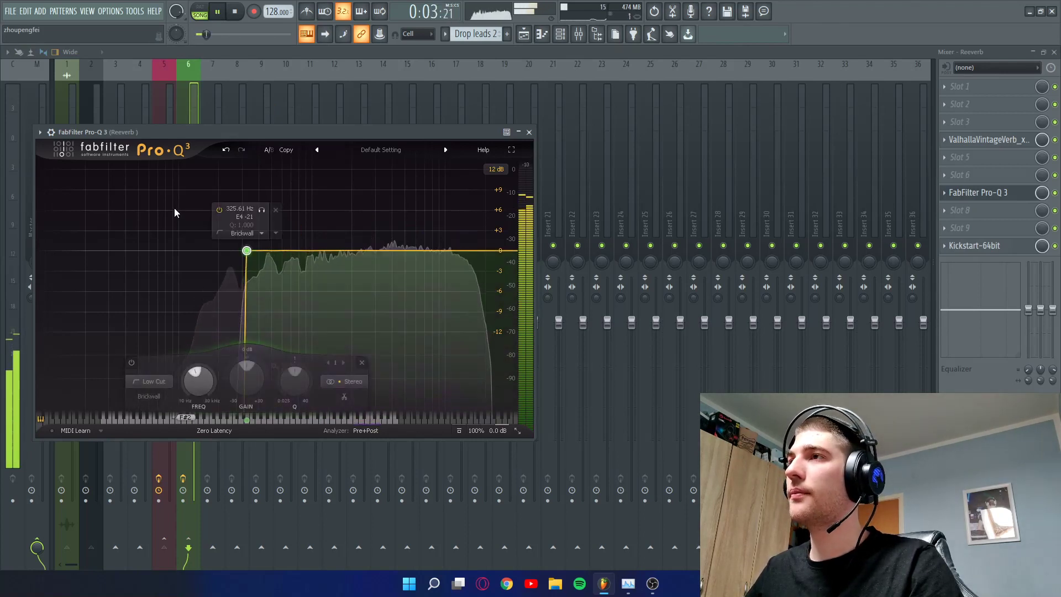
pyautogui.press('space')
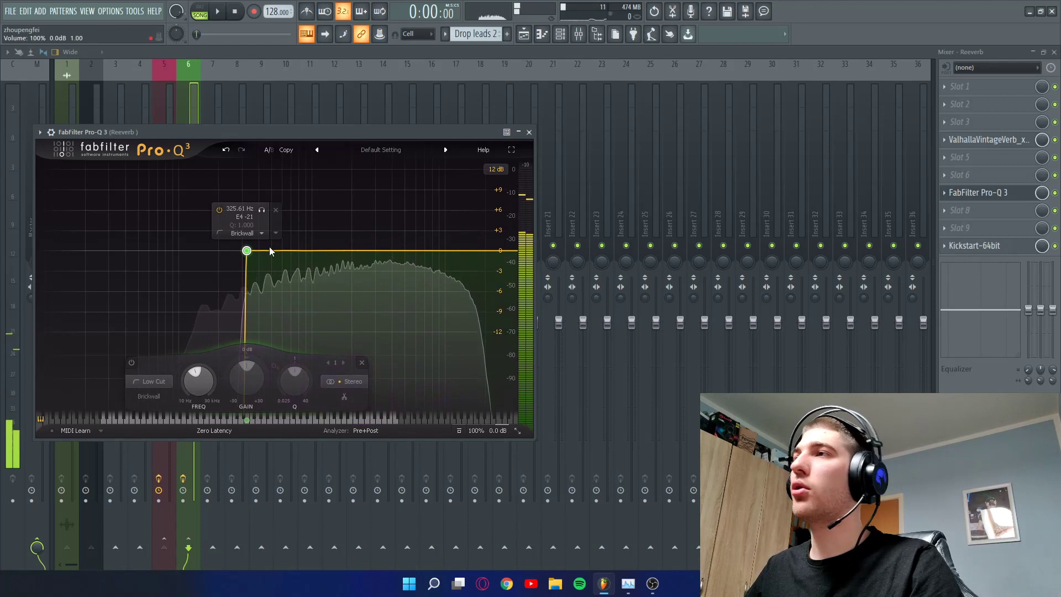
# Add a 24 dB/oct high cut at about 7600 Hz to the reverb's equalizer.
pyautogui.click(479, 253)
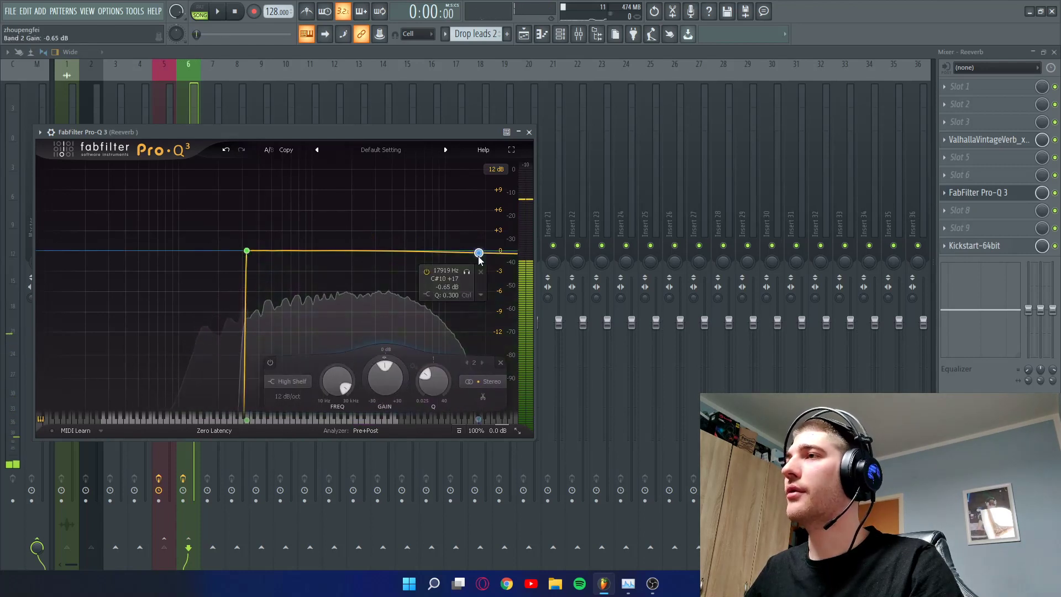
pyautogui.click(284, 381)
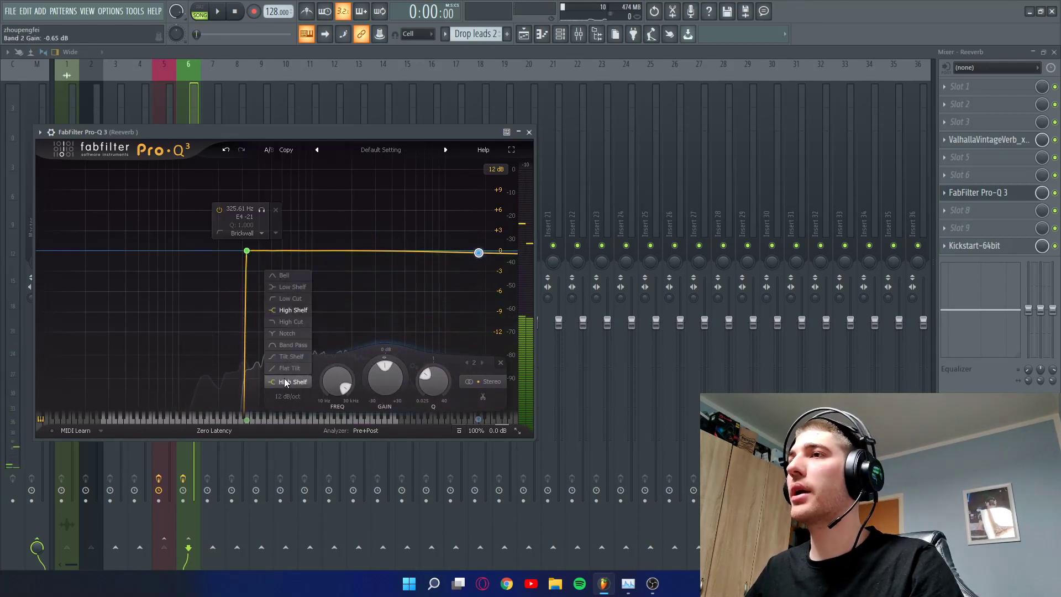
pyautogui.click(291, 321)
pyautogui.scroll(6, 475, 315)
pyautogui.moveTo(478, 253); pyautogui.dragTo(442, 249)
pyautogui.scroll(-2, 476, 307)
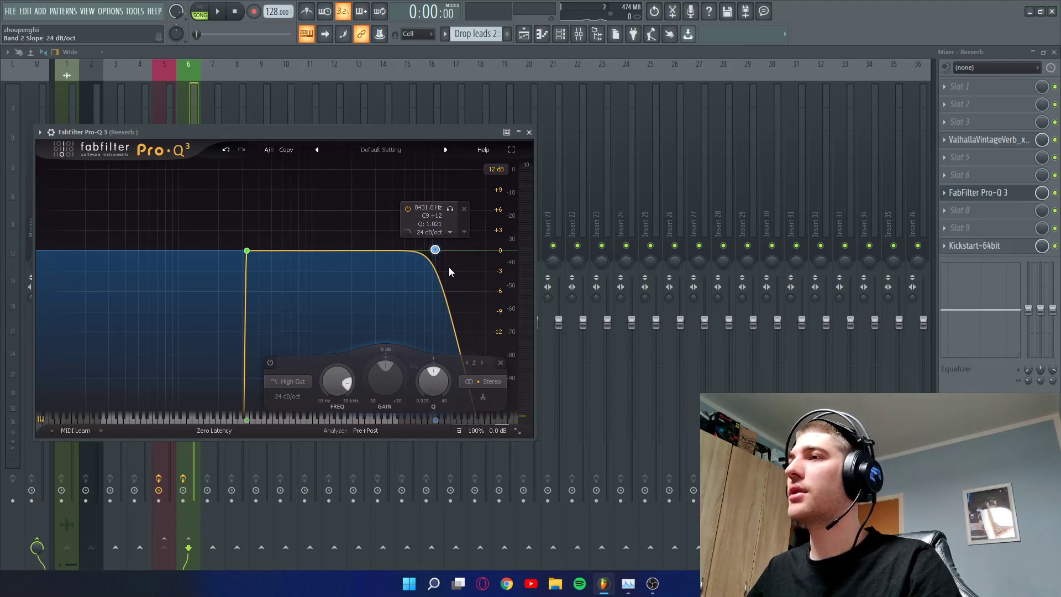
pyautogui.moveTo(433, 252); pyautogui.dragTo(427, 253)
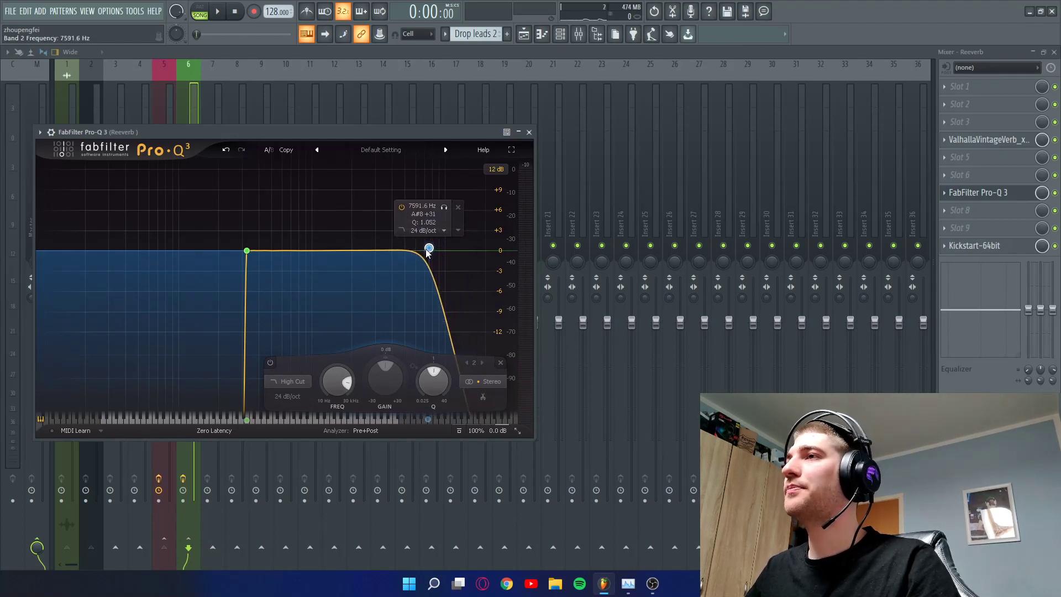
# Raise the high cut's frequency slightly beyond 8843.9 Hz, checking the reverb in playback.
pyautogui.press('space')
pyautogui.moveTo(430, 252); pyautogui.dragTo(438, 252)
pyautogui.press('space')
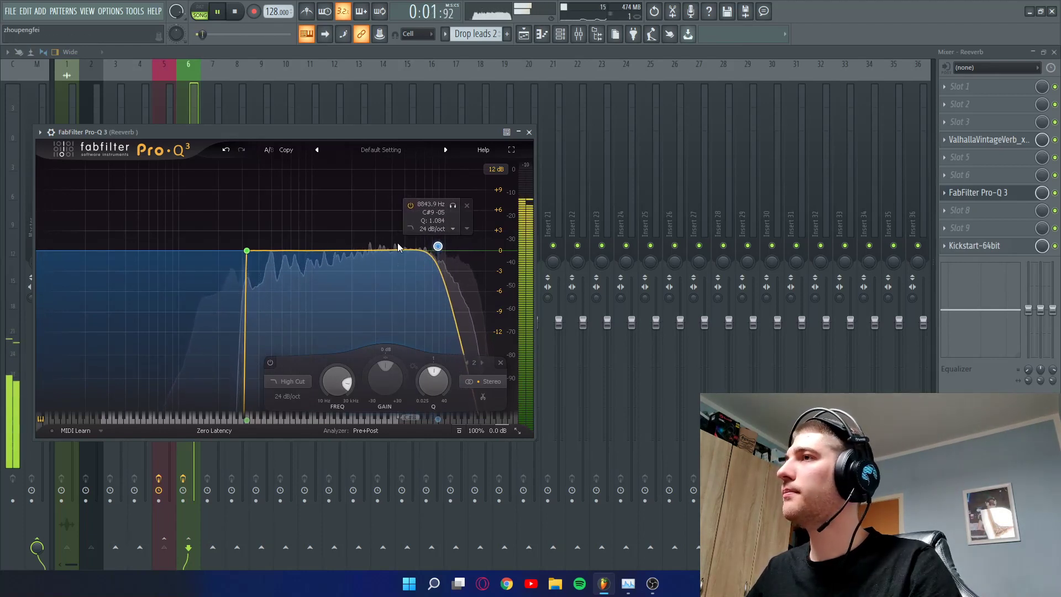
pyautogui.press('space')
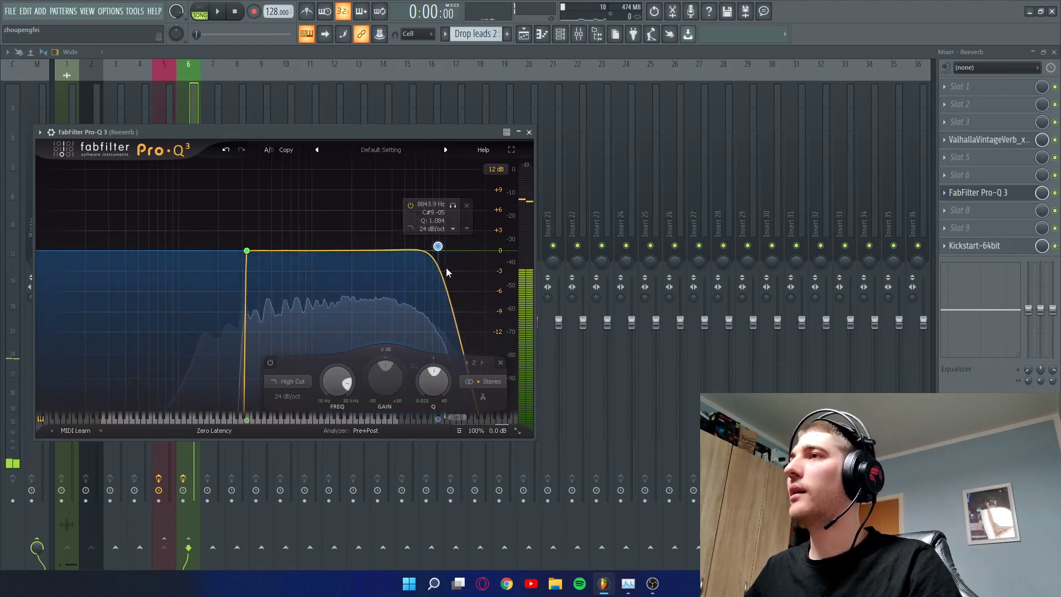
pyautogui.moveTo(439, 247); pyautogui.dragTo(447, 247)
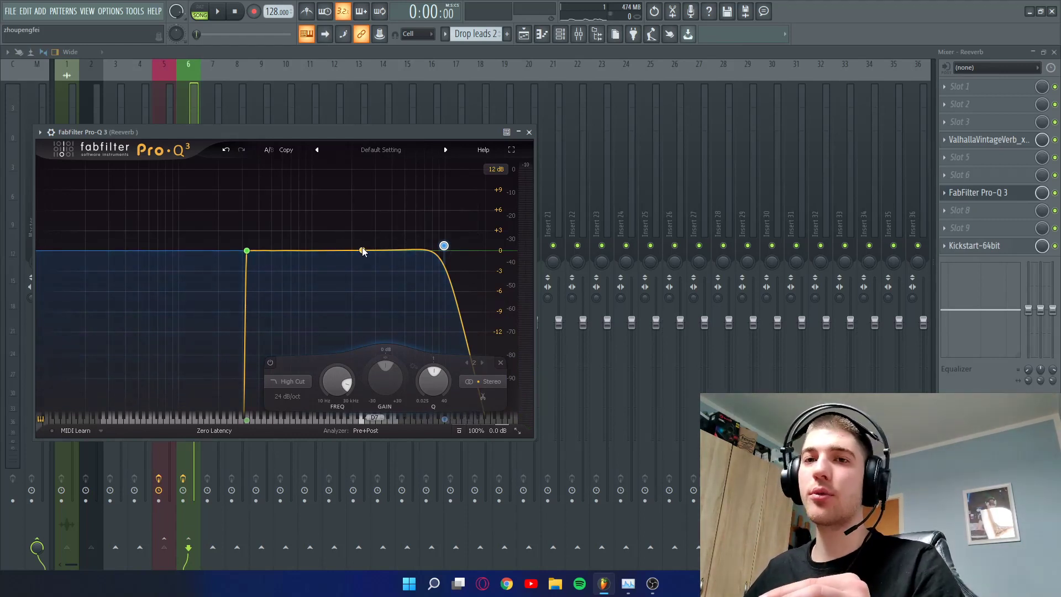
# Insert a second FabFilter Pro-Q 3 in slot 8 with a bell cut of about 1 dB at 3438.4 Hz and Q 2.175.
pyautogui.click(984, 213)
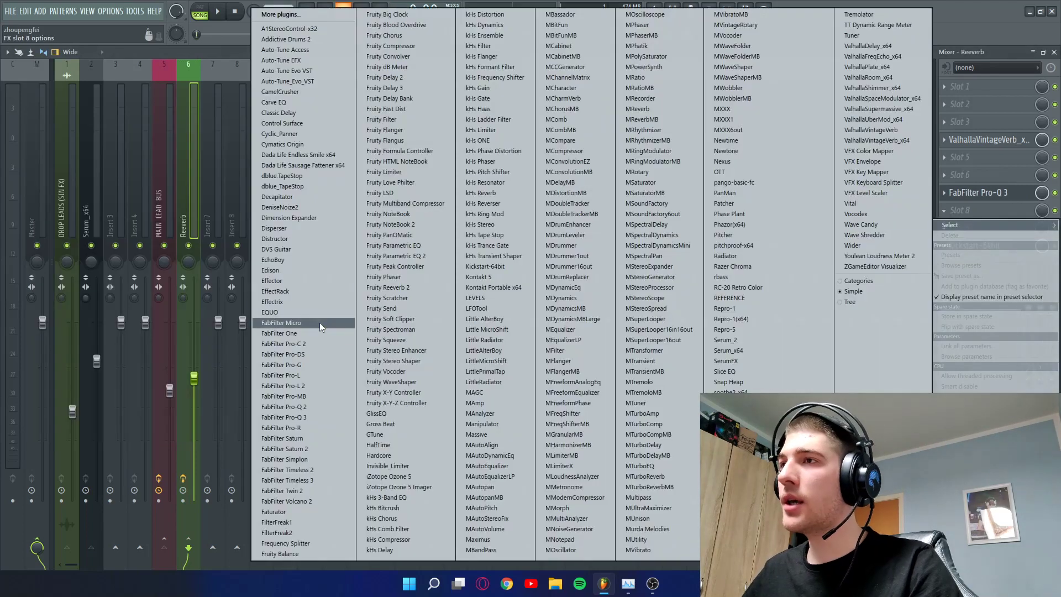
pyautogui.click(308, 415)
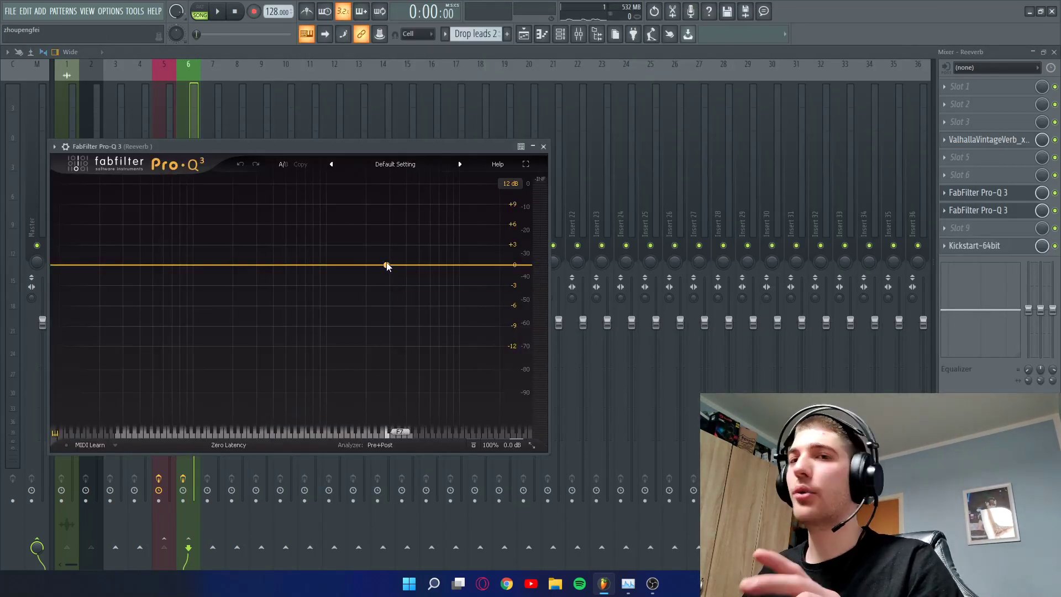
pyautogui.press('space')
pyautogui.moveTo(393, 265); pyautogui.dragTo(398, 182)
pyautogui.scroll(2, 399, 243)
pyautogui.scroll(1, 401, 227)
pyautogui.scroll(4, 398, 181)
pyautogui.press('space')
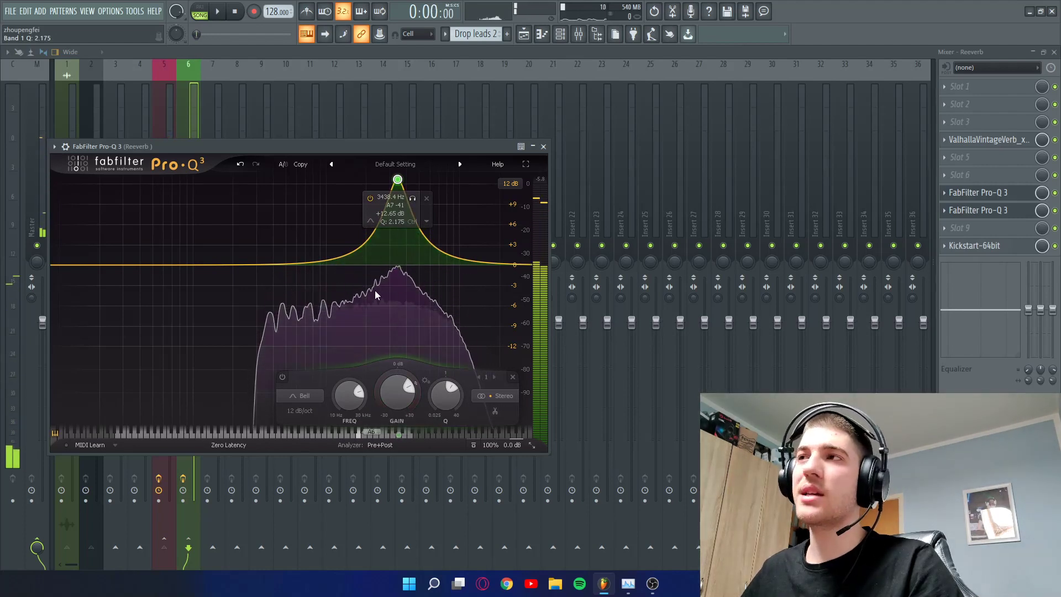
pyautogui.moveTo(396, 396); pyautogui.dragTo(395, 490)
# During playback, add a -1.31 dB bell at 1696.9 Hz with Q 4.196 and a similar narrow cut above the 3438.4 Hz band.
pyautogui.press('space')
pyautogui.moveTo(341, 261); pyautogui.dragTo(355, 200)
pyautogui.scroll(2, 356, 200)
pyautogui.moveTo(358, 391); pyautogui.dragTo(359, 485)
pyautogui.moveTo(381, 264); pyautogui.dragTo(430, 199)
pyautogui.scroll(4, 439, 238)
pyautogui.moveTo(399, 391); pyautogui.dragTo(401, 486)
pyautogui.press('space')
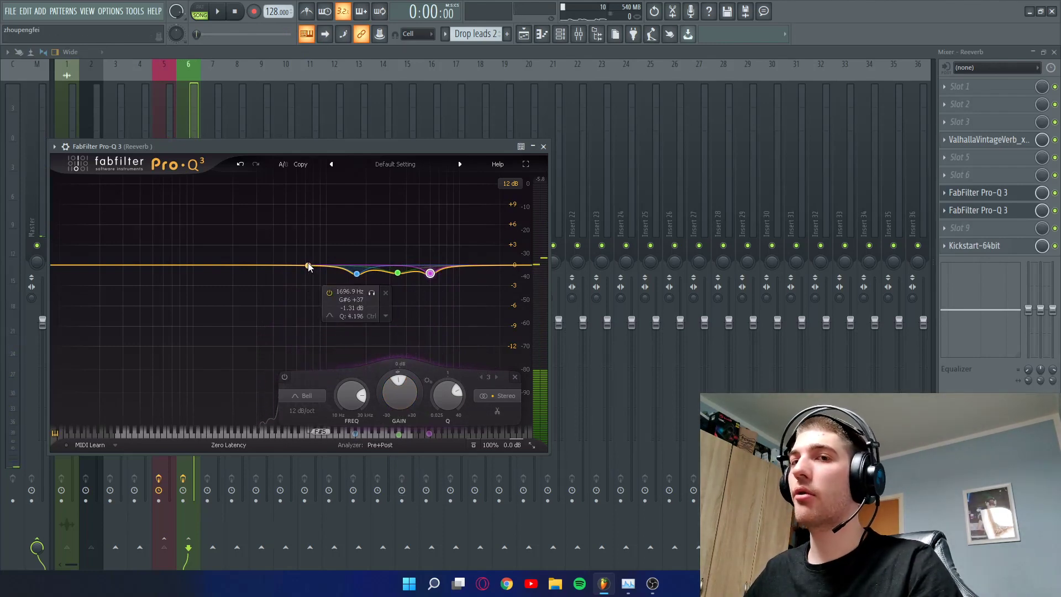
# Add a fourth bell cut of about 1 dB at about 1053 Hz while the song plays, and stop playback.
pyautogui.press('space')
pyautogui.moveTo(308, 267); pyautogui.dragTo(329, 273)
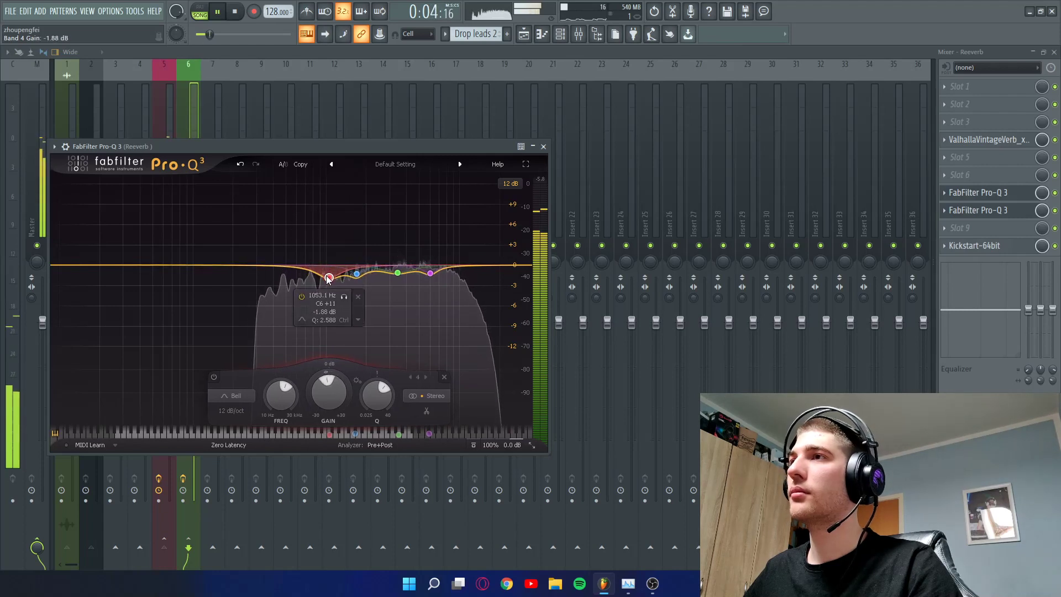
pyautogui.click(246, 12)
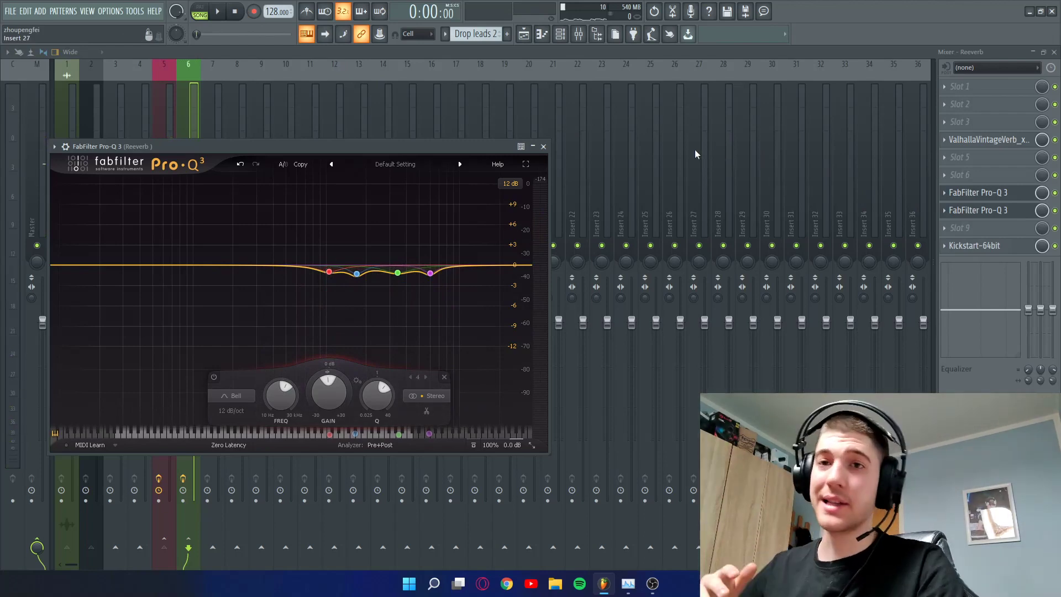
# Insert CamelCrusher in slot 6 of the Reeverb track and switch off its distortion section.
pyautogui.click(988, 175)
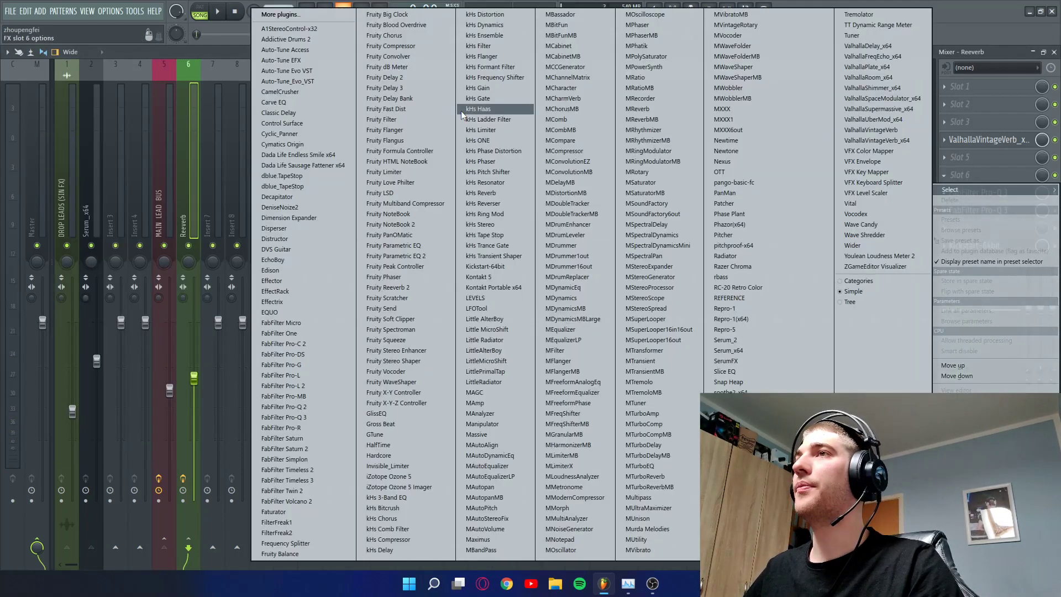
pyautogui.click(270, 92)
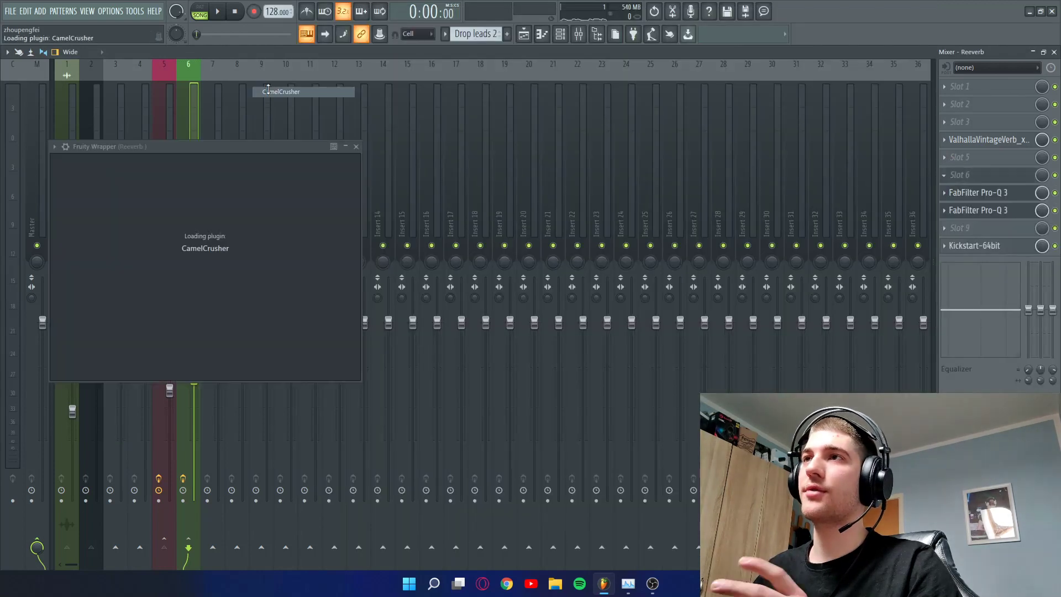
pyautogui.click(164, 224)
pyautogui.click(164, 224)
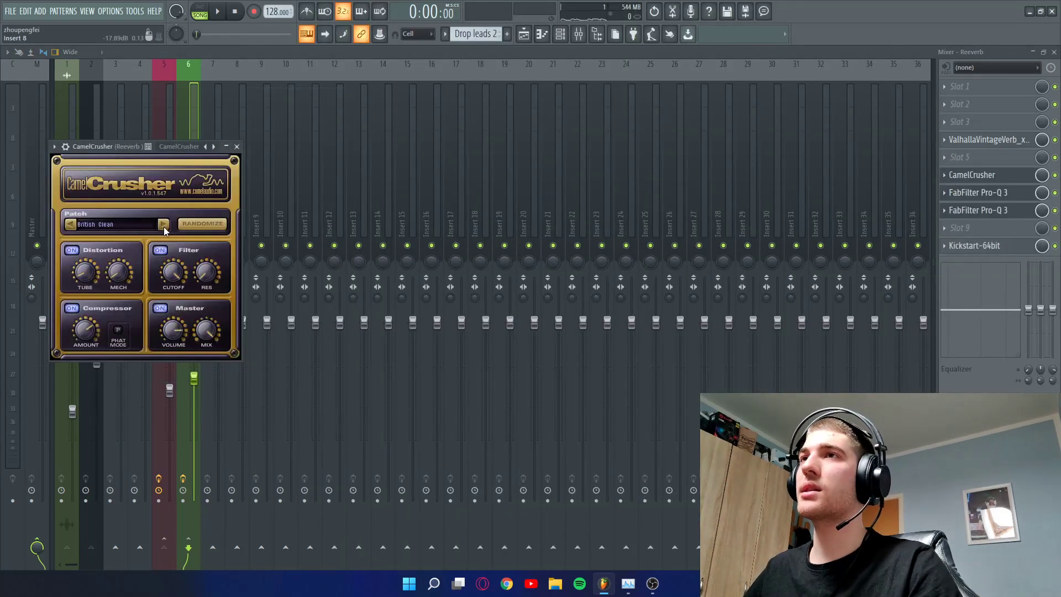
pyautogui.click(72, 250)
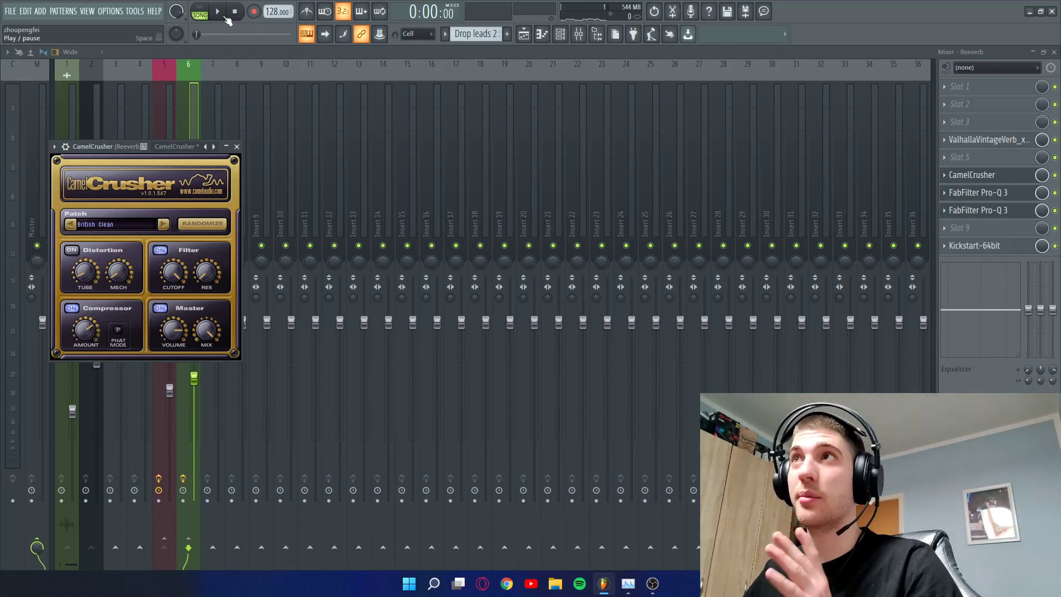
# Start playback and lower the Reeverb track's volume fader to 53% (-11.8 dB).
pyautogui.press('space')
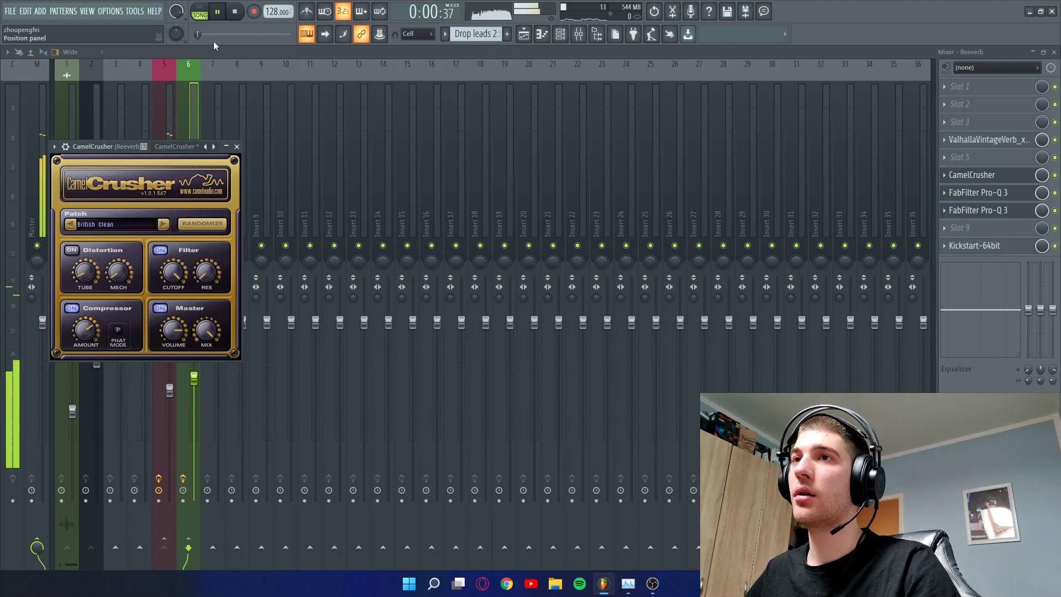
pyautogui.press('Escape')
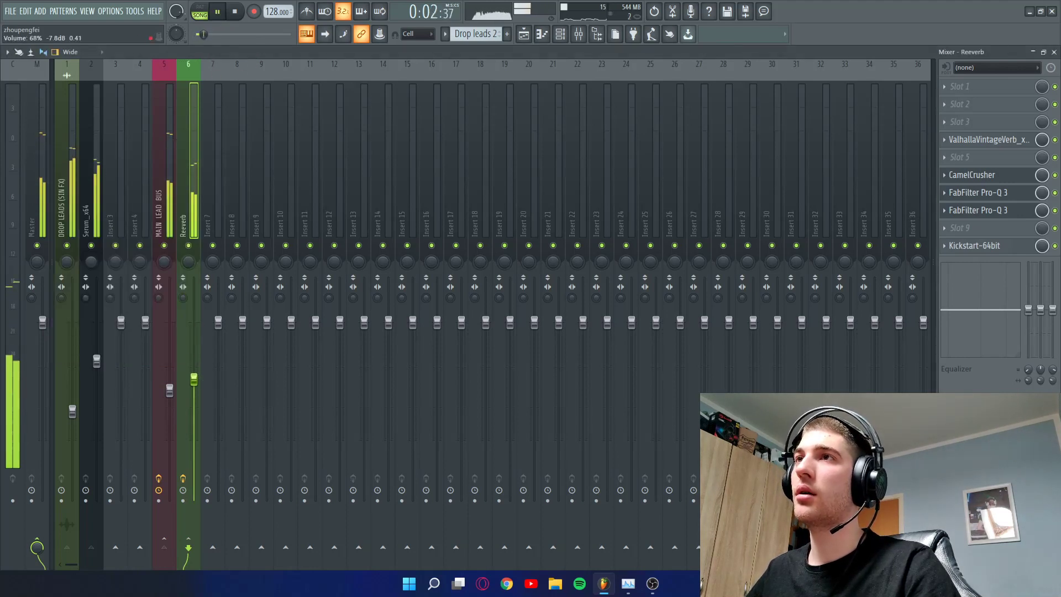
pyautogui.moveTo(194, 399); pyautogui.dragTo(194, 406)
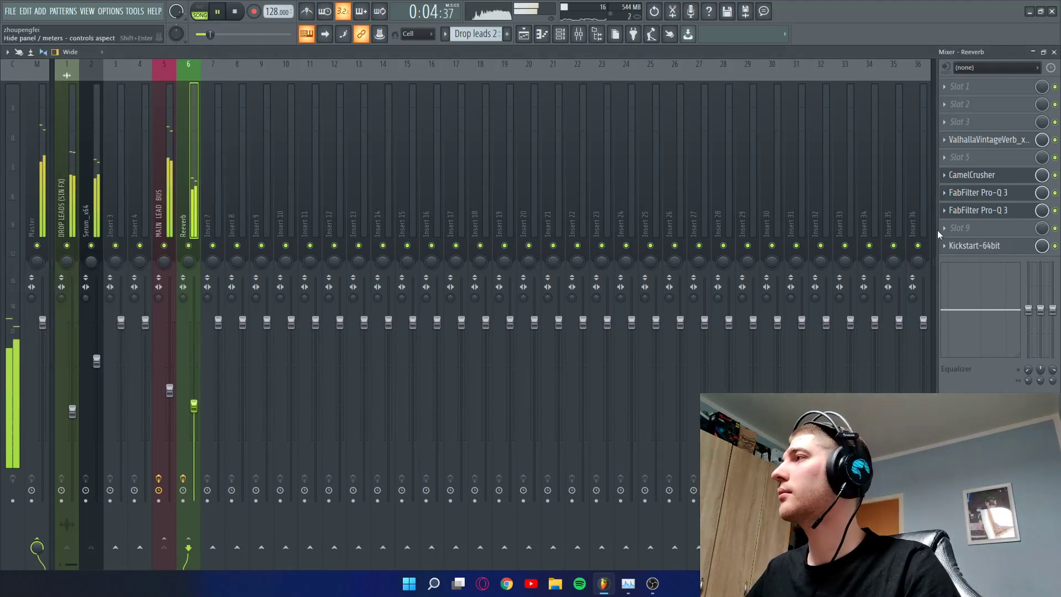
# Add two more shallow bell cuts in the slot 8 Pro-Q 3, one below the lowest band and one between the two highest, checking in playback.
pyautogui.click(980, 214)
pyautogui.moveTo(282, 266); pyautogui.dragTo(317, 143)
pyautogui.press('space')
pyautogui.scroll(6, 274, 252)
pyautogui.moveTo(313, 400); pyautogui.dragTo(301, 463)
pyautogui.moveTo(285, 271); pyautogui.dragTo(406, 164)
pyautogui.moveTo(399, 392); pyautogui.dragTo(396, 486)
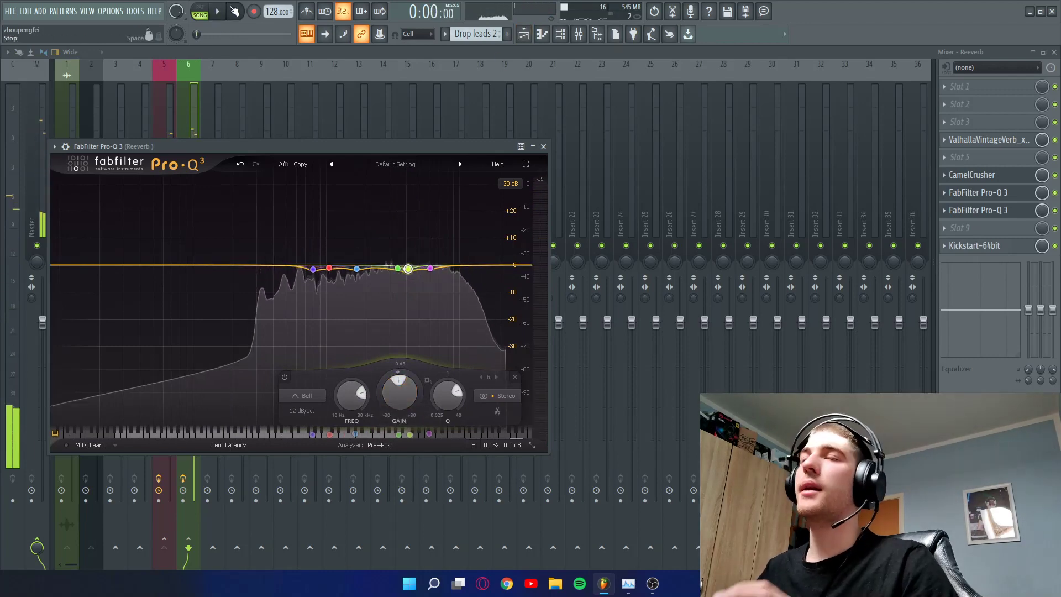
pyautogui.press('space')
pyautogui.click(543, 146)
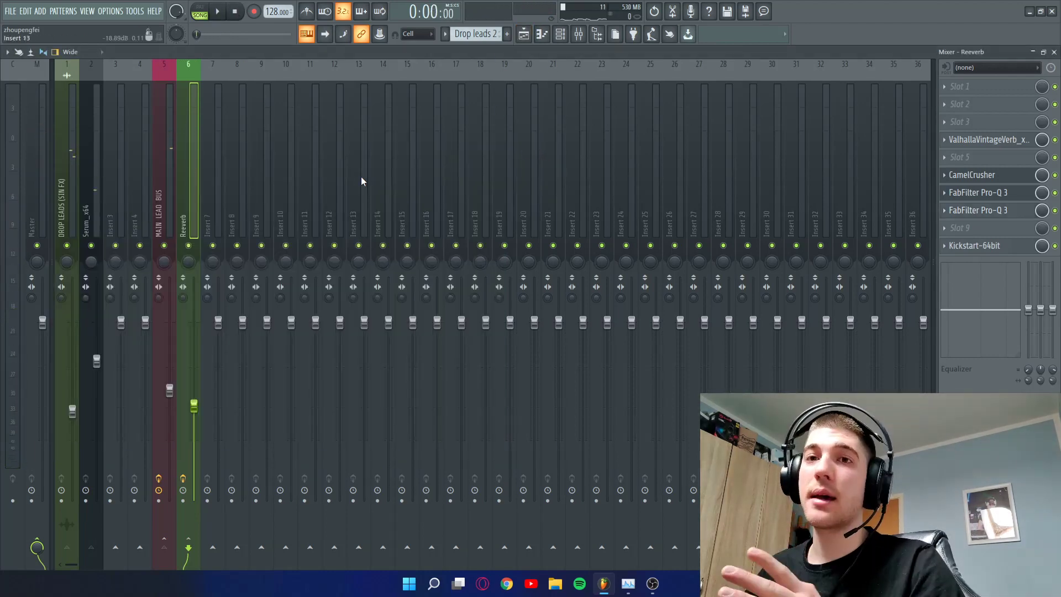
# Inspect the Fruity peak controller on the MAIN LEAD BUS track and close it.
pyautogui.click(166, 166)
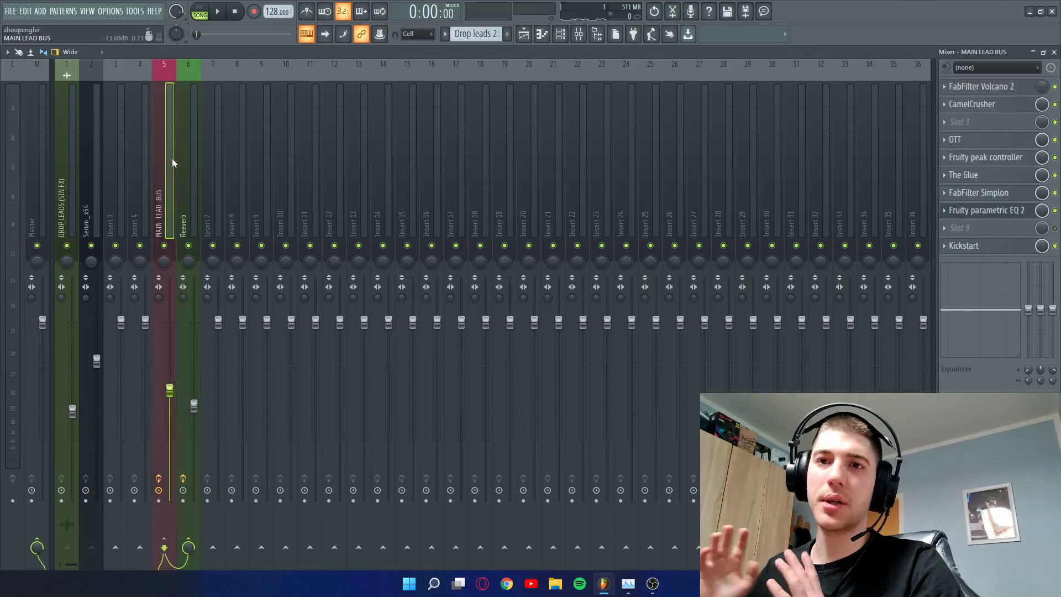
pyautogui.click(1003, 159)
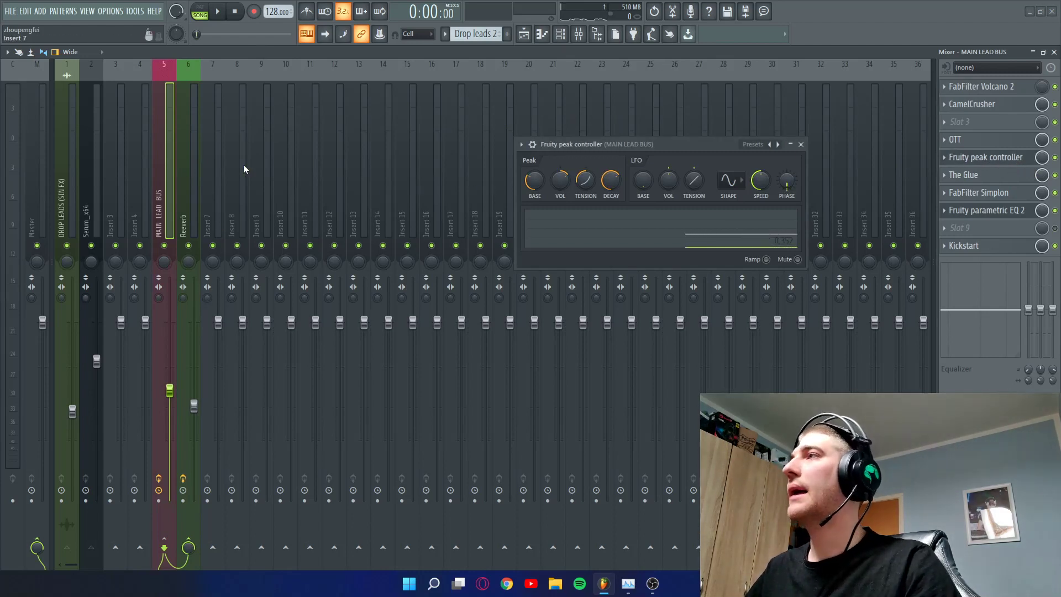
pyautogui.click(802, 145)
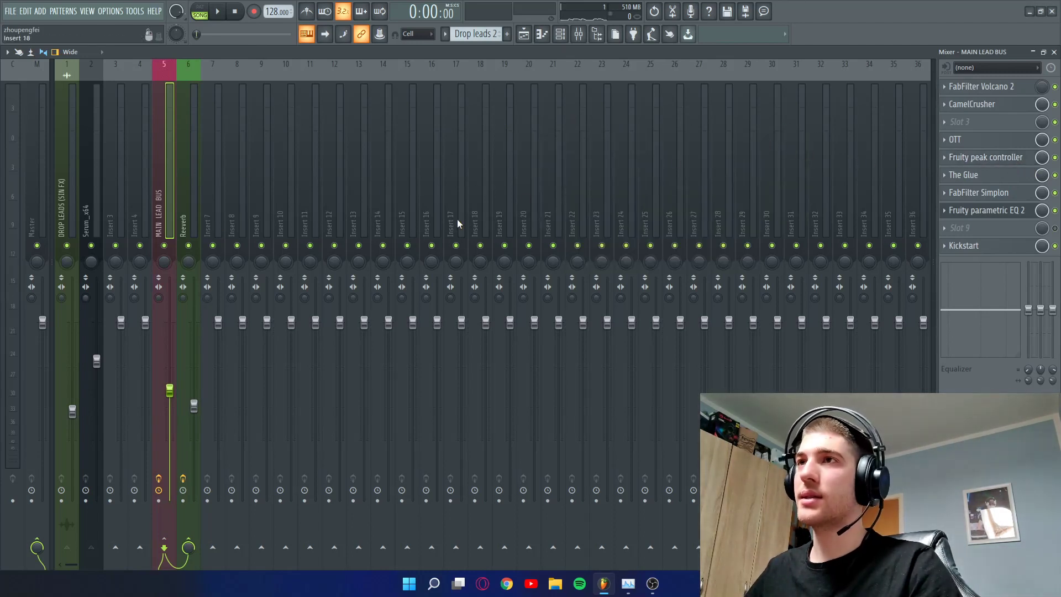
# Link the Reeverb track's volume fader to the internal controller Peak ctrl - Peak with the mapping formula 1-Input.
pyautogui.click(184, 167)
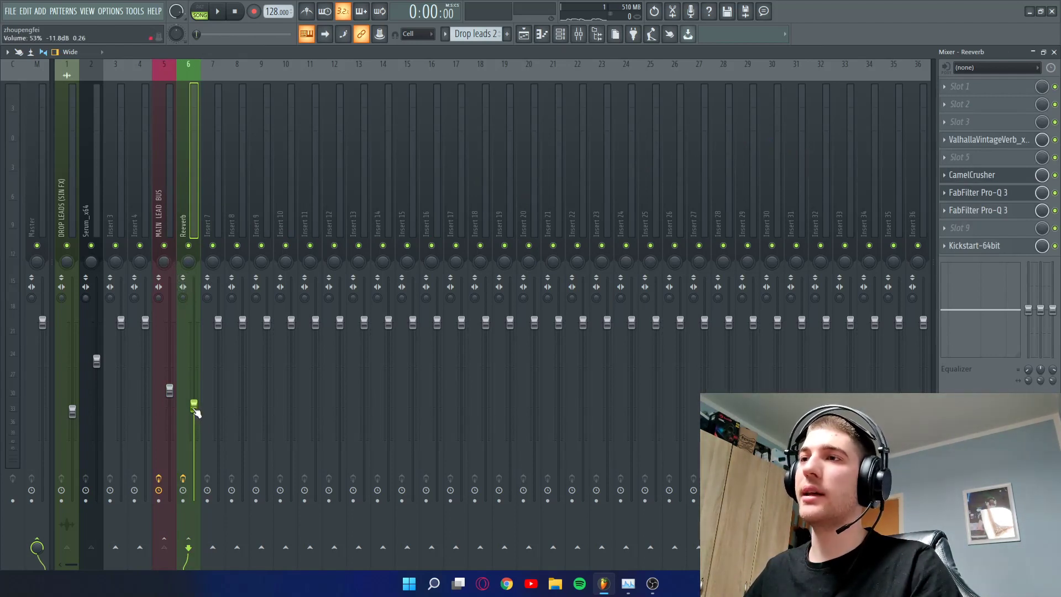
pyautogui.rightClick(194, 408)
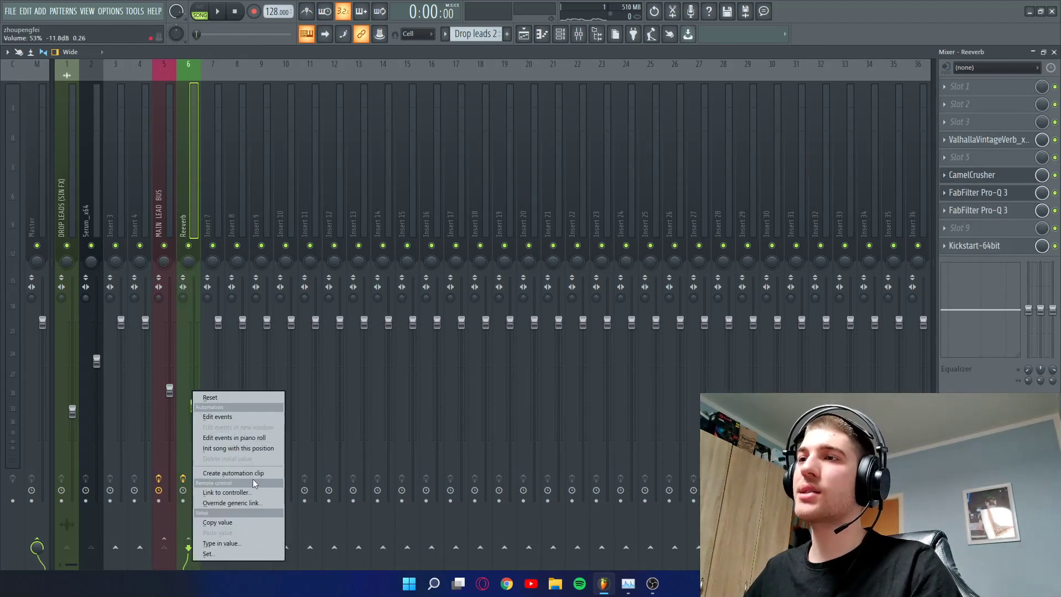
pyautogui.click(200, 216)
pyautogui.rightClick(194, 408)
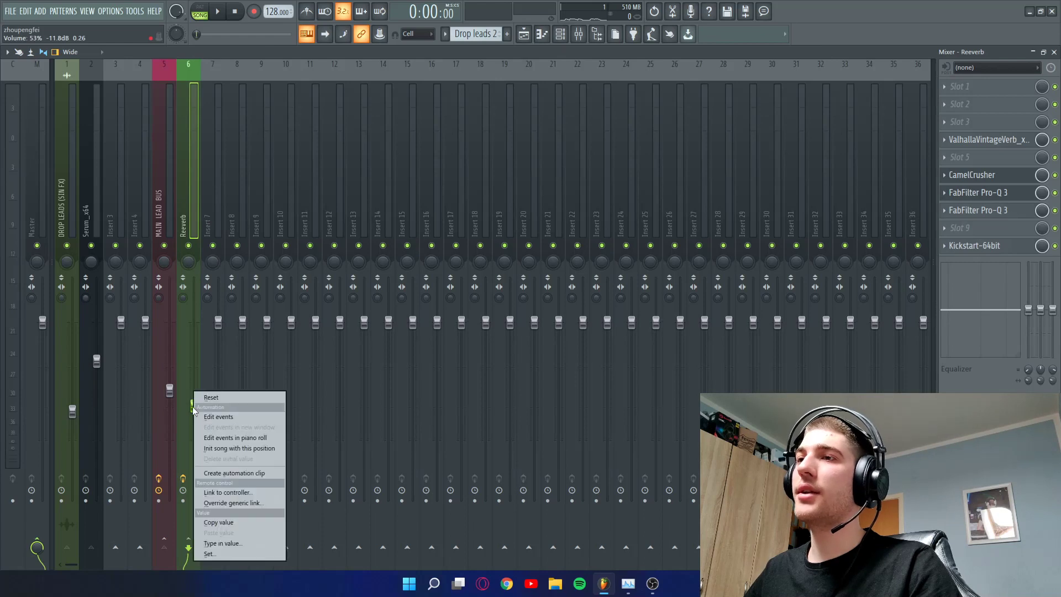
pyautogui.click(228, 490)
pyautogui.click(498, 263)
pyautogui.click(501, 313)
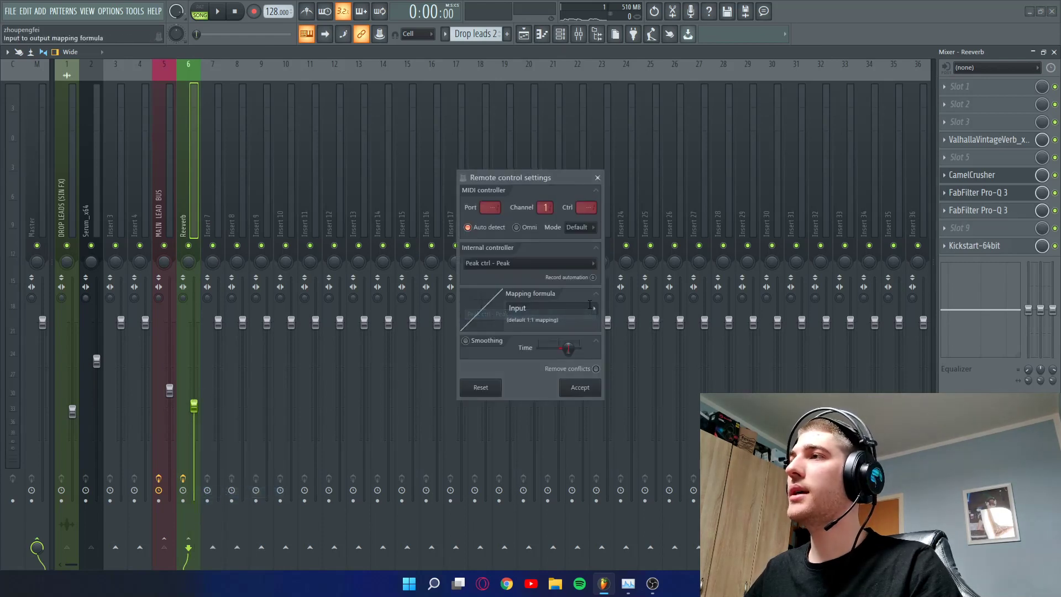
pyautogui.click(594, 310)
pyautogui.click(617, 341)
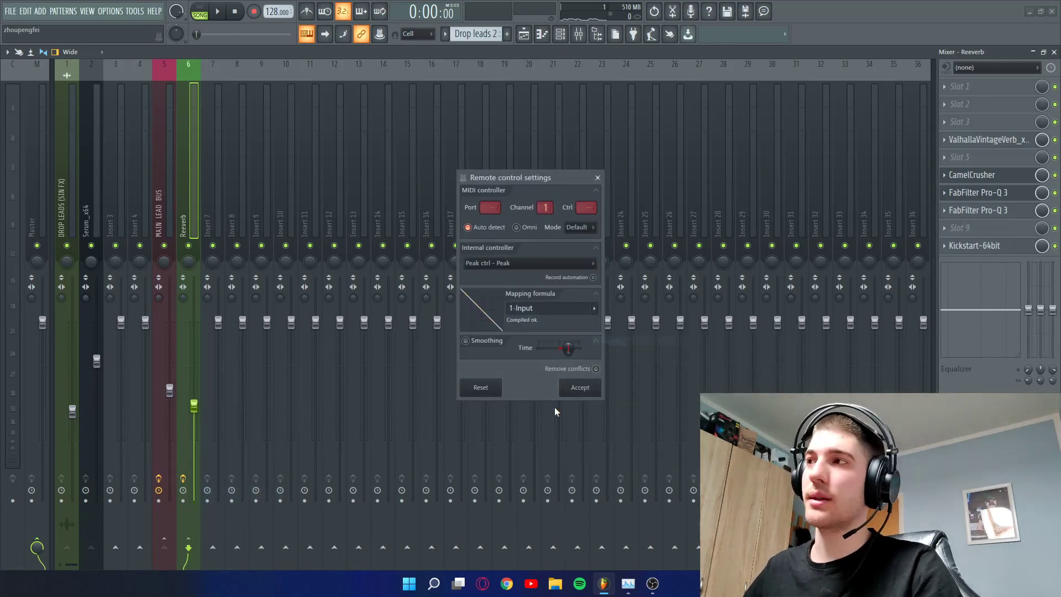
pyautogui.click(595, 309)
pyautogui.click(547, 377)
pyautogui.click(580, 387)
# Check the MAIN LEAD BUS's Fruity peak controller and the linked reverb fader during playback, then stop and show the playlist.
pyautogui.press('Left')
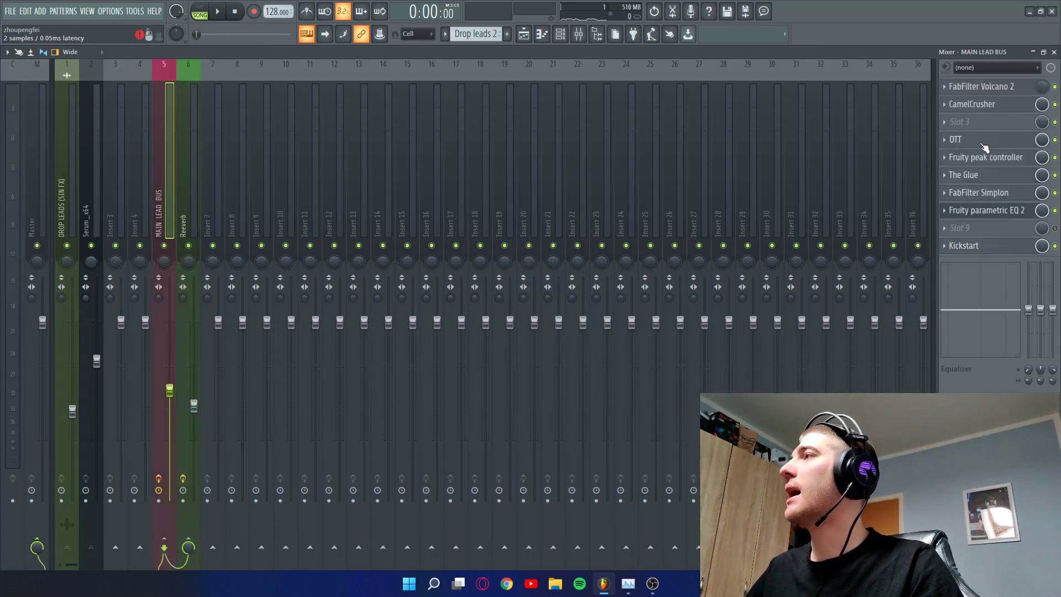
pyautogui.click(991, 160)
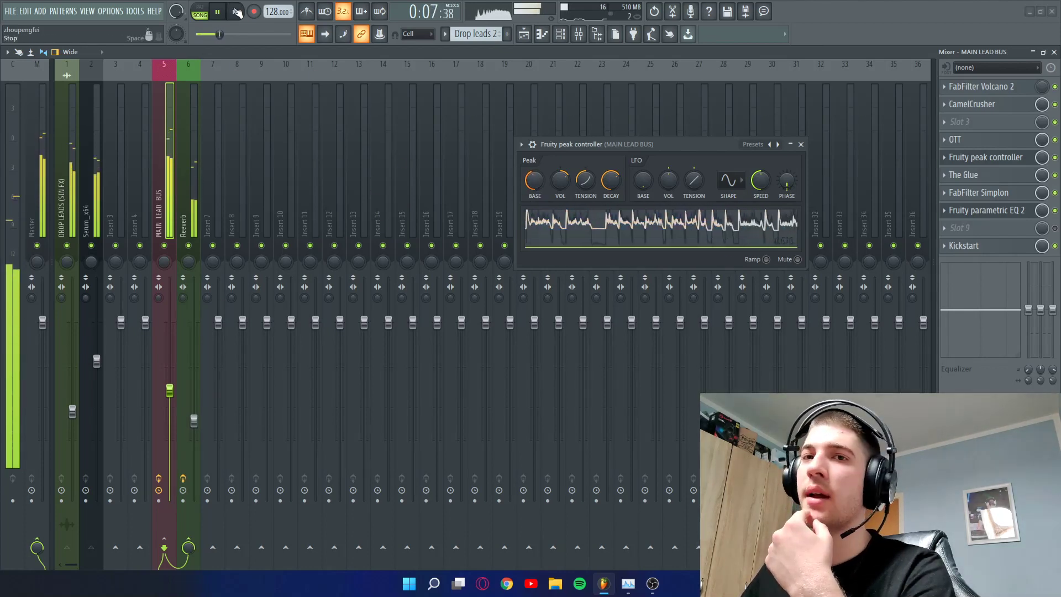
pyautogui.click(236, 12)
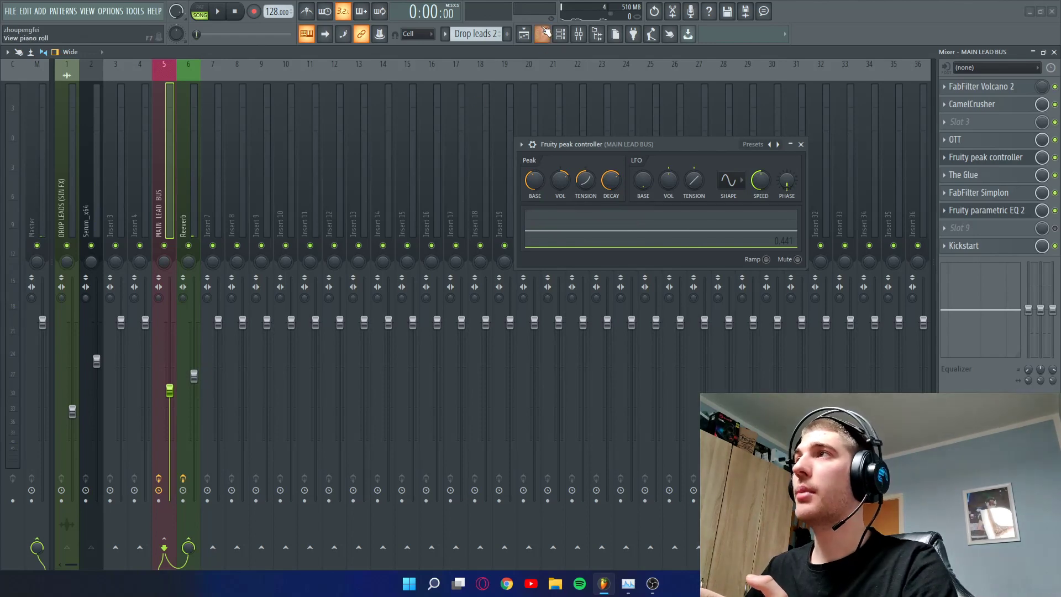
pyautogui.click(524, 34)
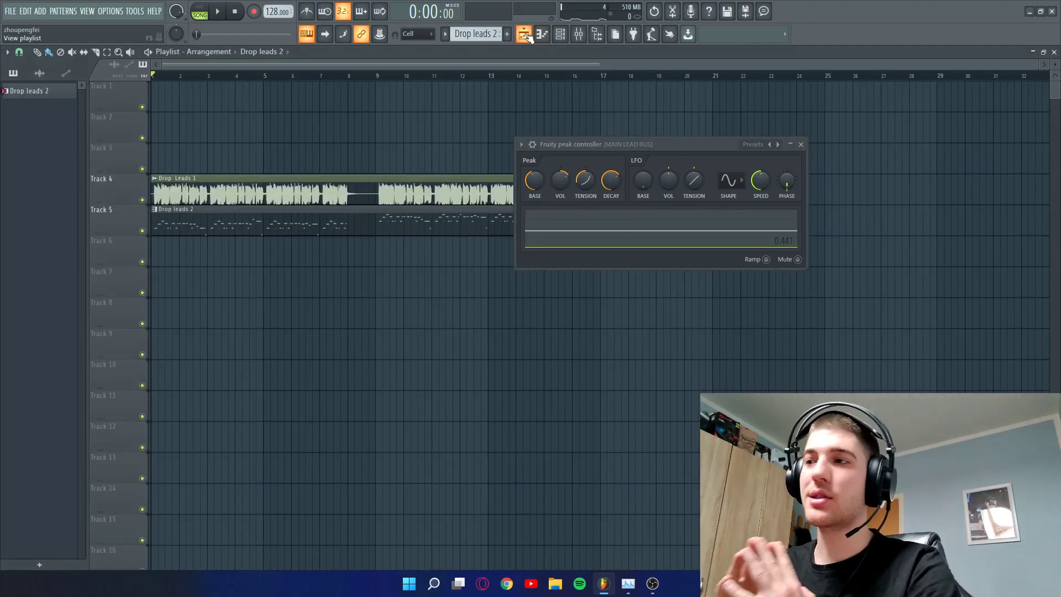